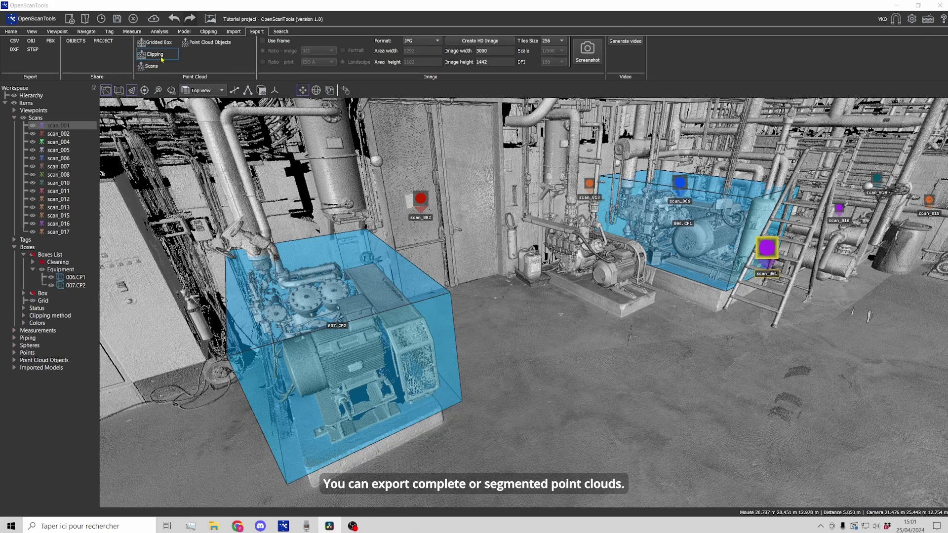
# Start a scans export without saving, keeping all point clouds and one scan per file.
pyautogui.click(150, 67)
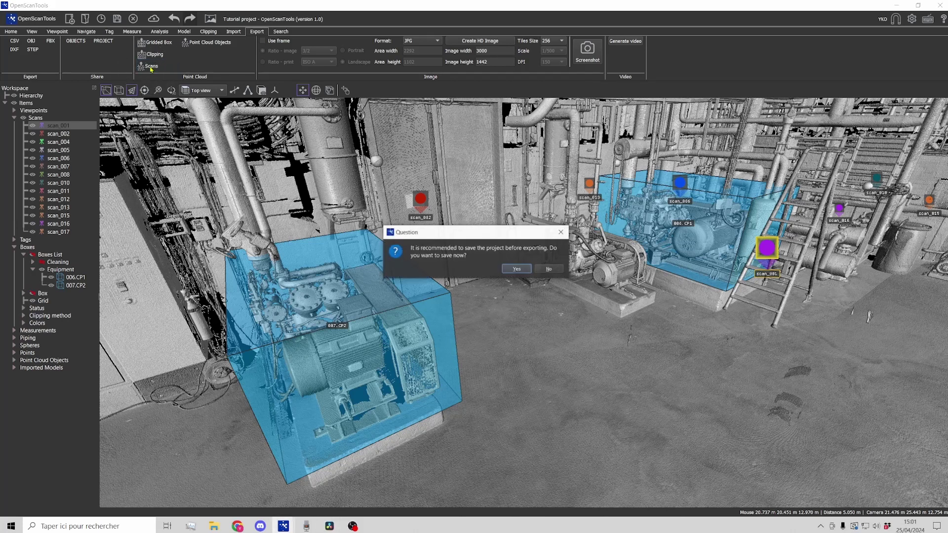
pyautogui.click(536, 270)
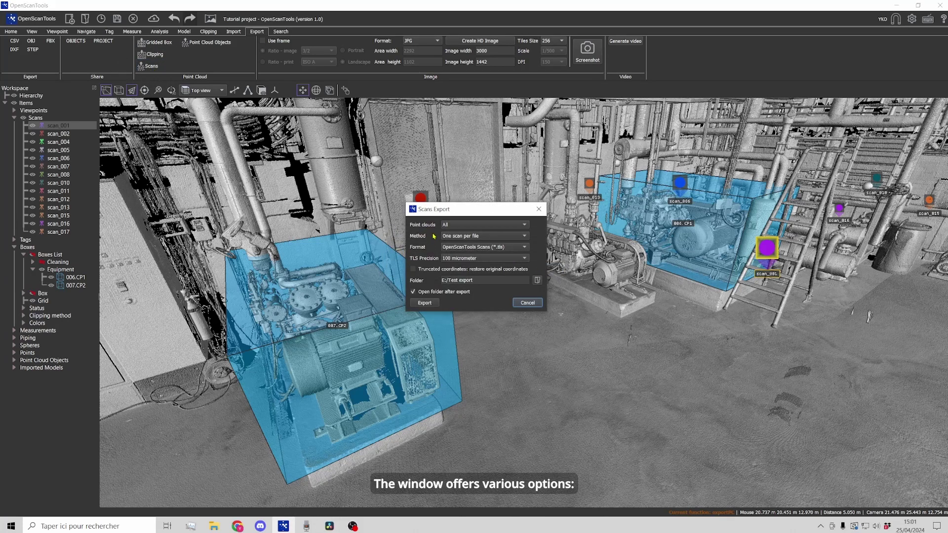
pyautogui.click(470, 226)
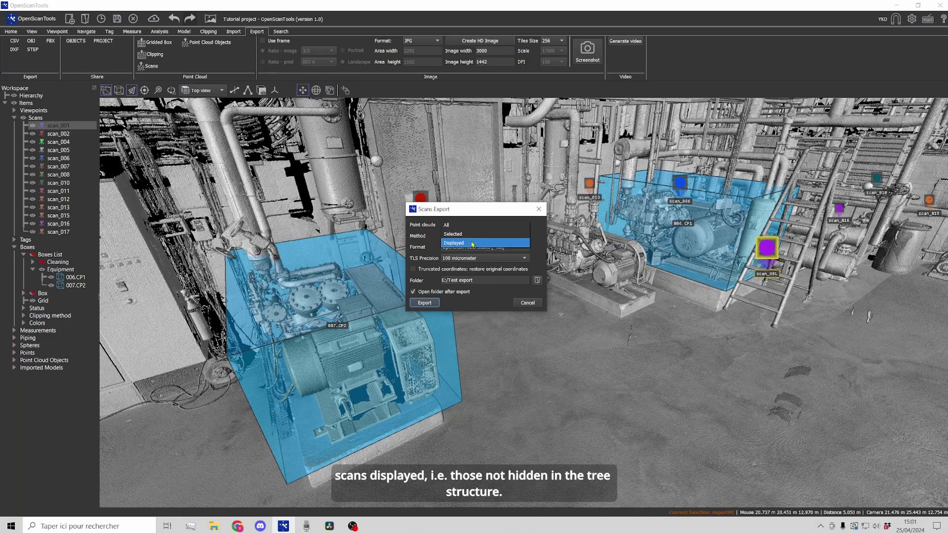
pyautogui.click(435, 242)
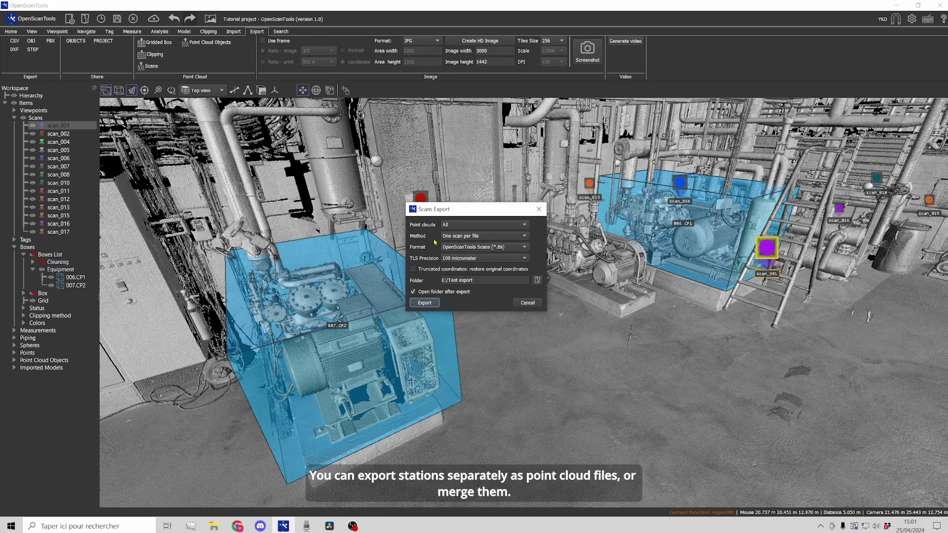
pyautogui.click(491, 239)
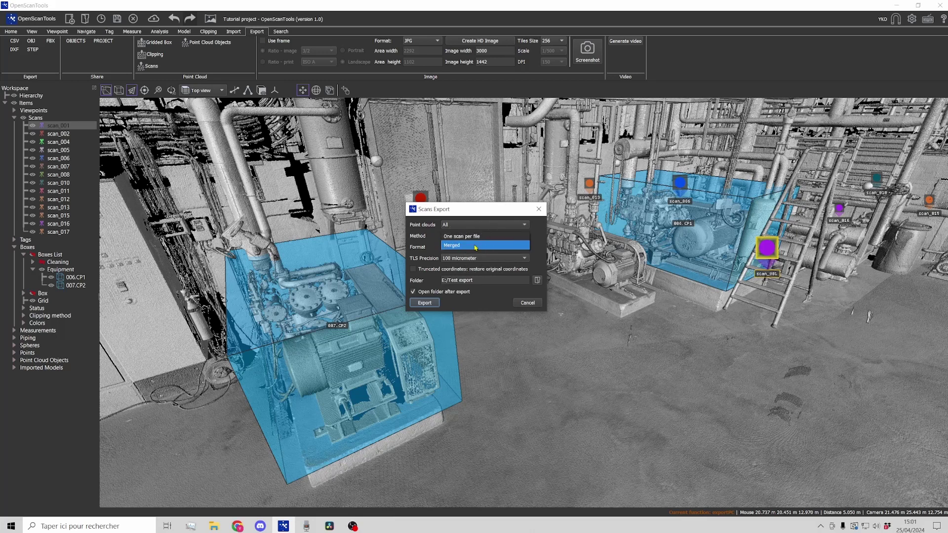
pyautogui.click(430, 243)
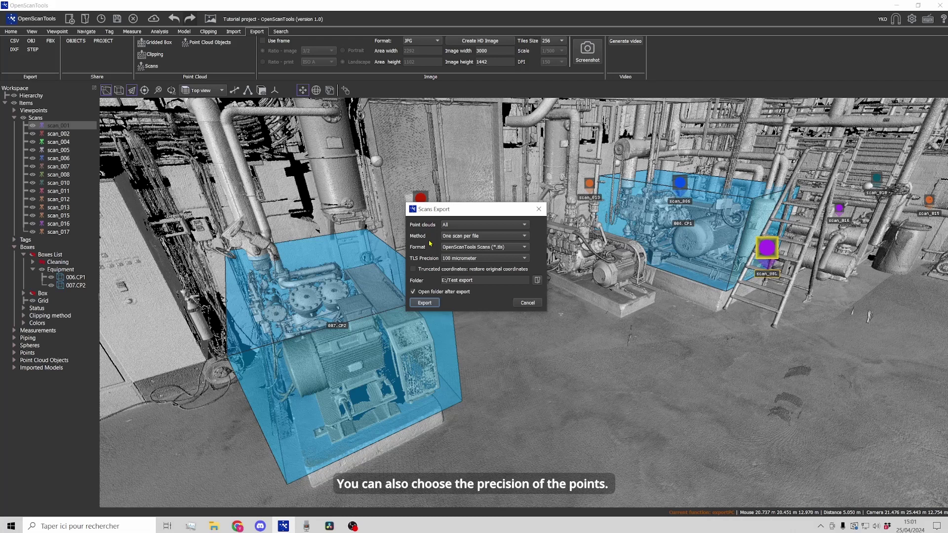
# Set the TLS point precision to 100 micrometer and review the format choices.
pyautogui.click(458, 259)
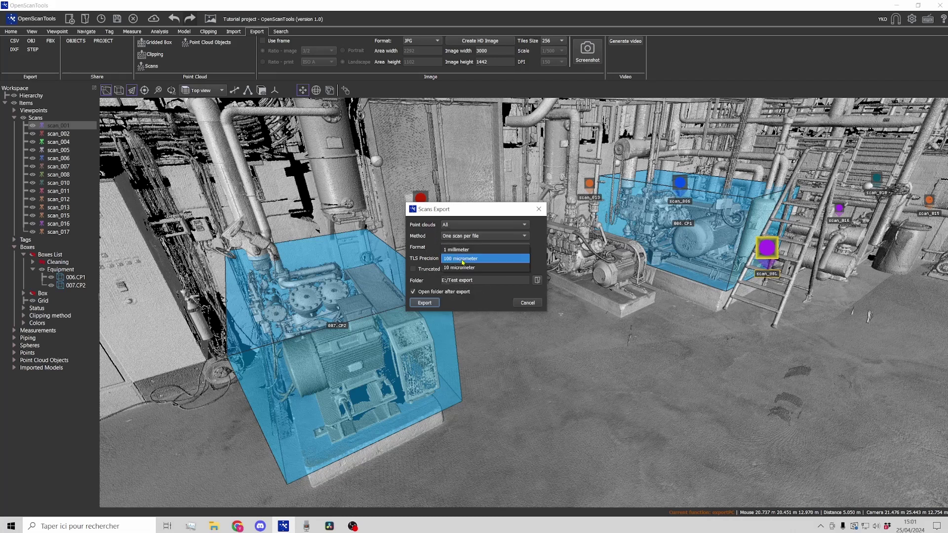
pyautogui.click(453, 259)
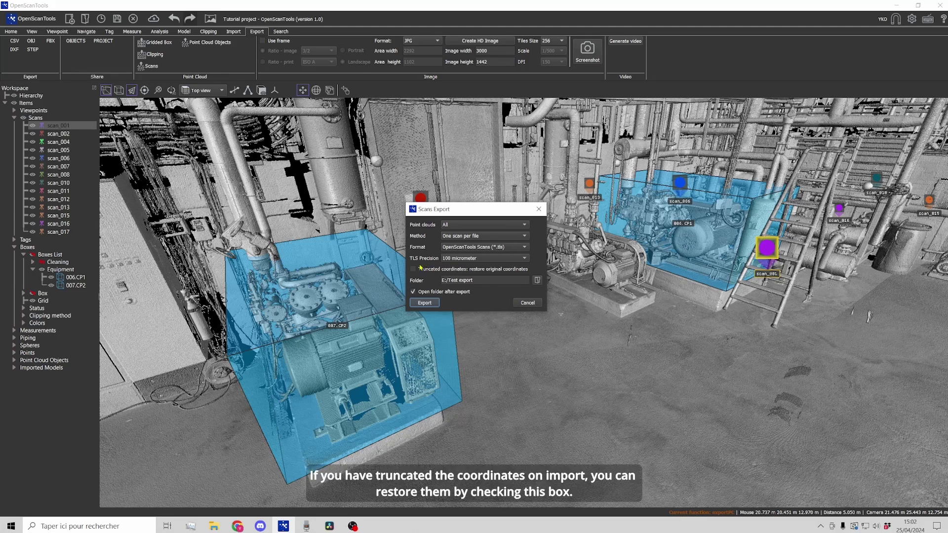
pyautogui.click(419, 273)
pyautogui.click(420, 275)
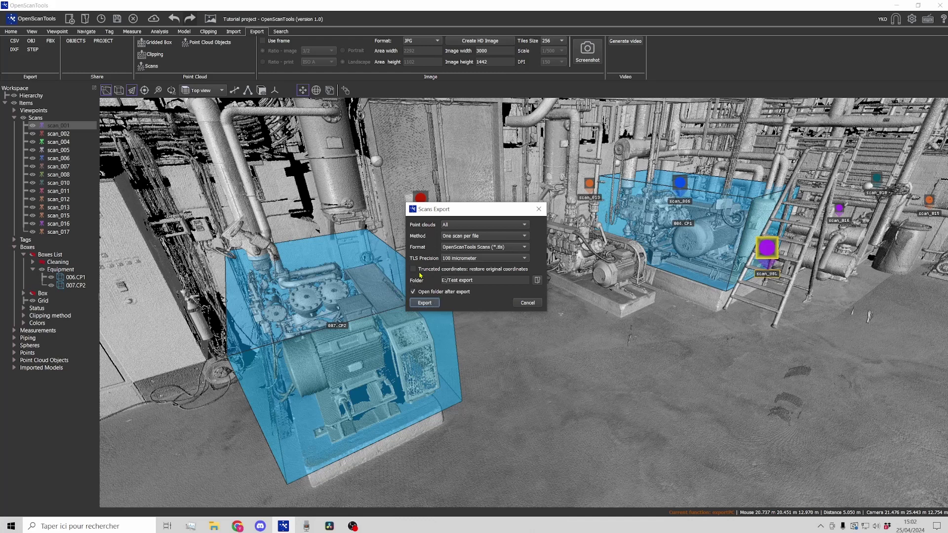
pyautogui.click(448, 248)
pyautogui.click(450, 250)
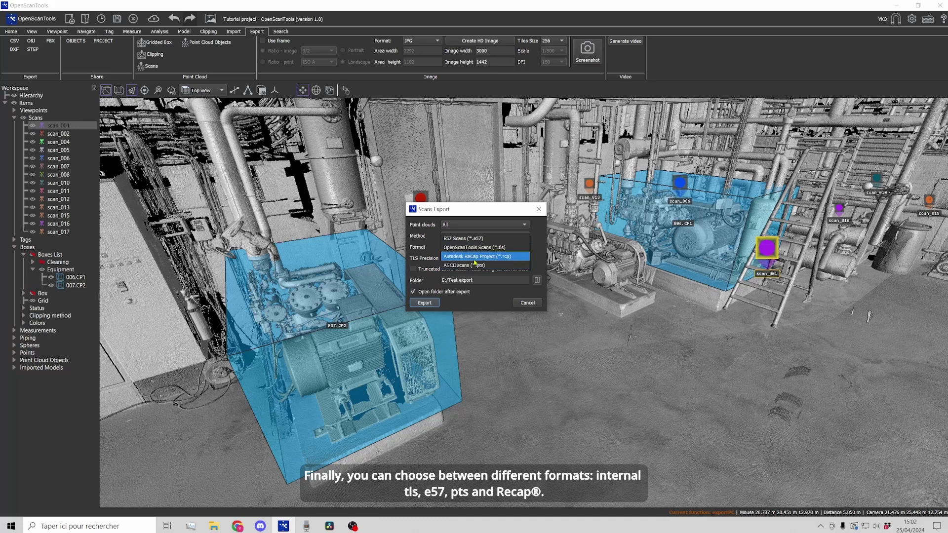
# Try the Autodesk ReCap Project format, revert to OpenScanTools Scans (*.tls), and cancel the export.
pyautogui.click(475, 258)
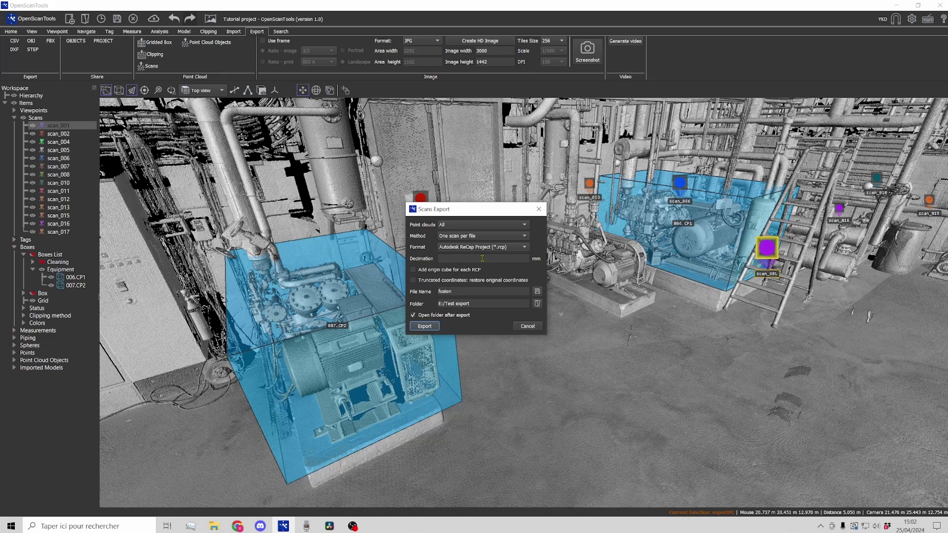
pyautogui.click(492, 249)
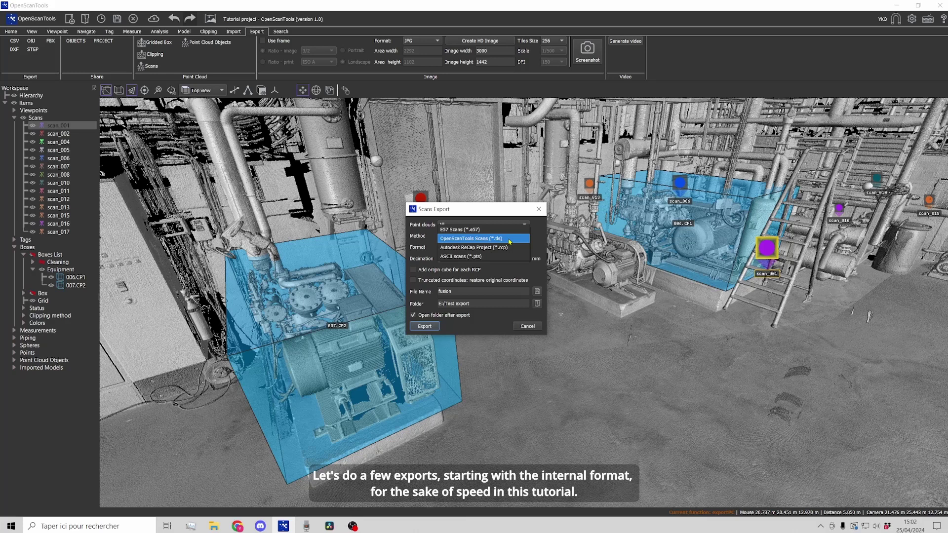
pyautogui.click(509, 239)
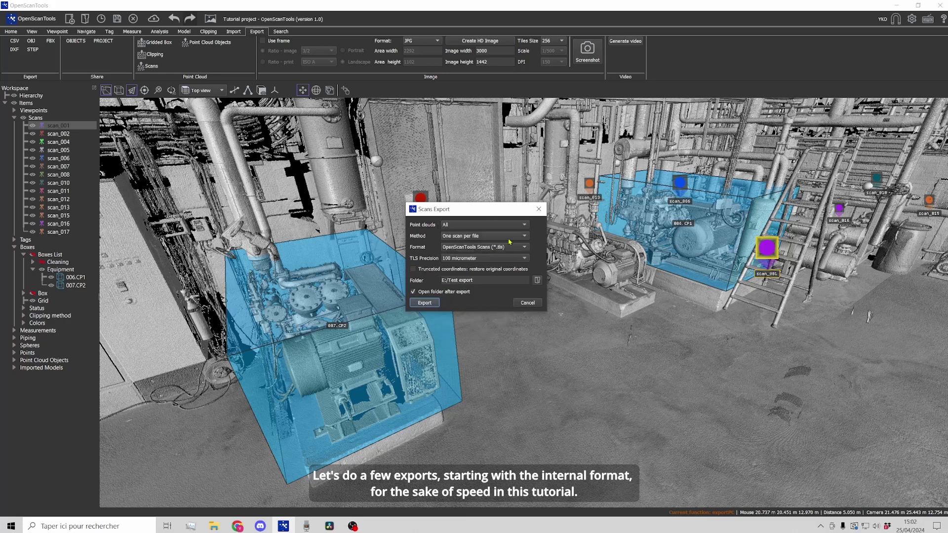
pyautogui.click(528, 302)
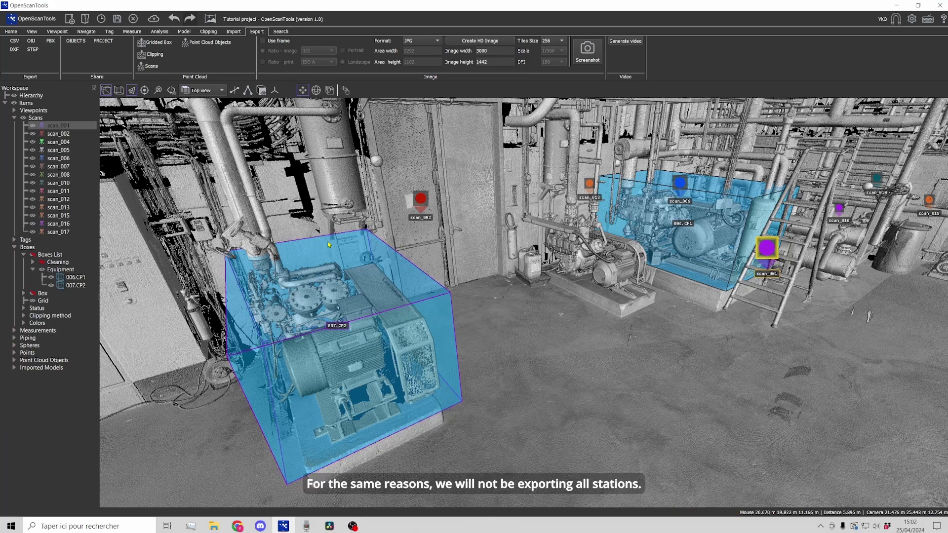
# Select stations scan_001 and scan_002 and start a scans export without saving.
pyautogui.click(68, 133)
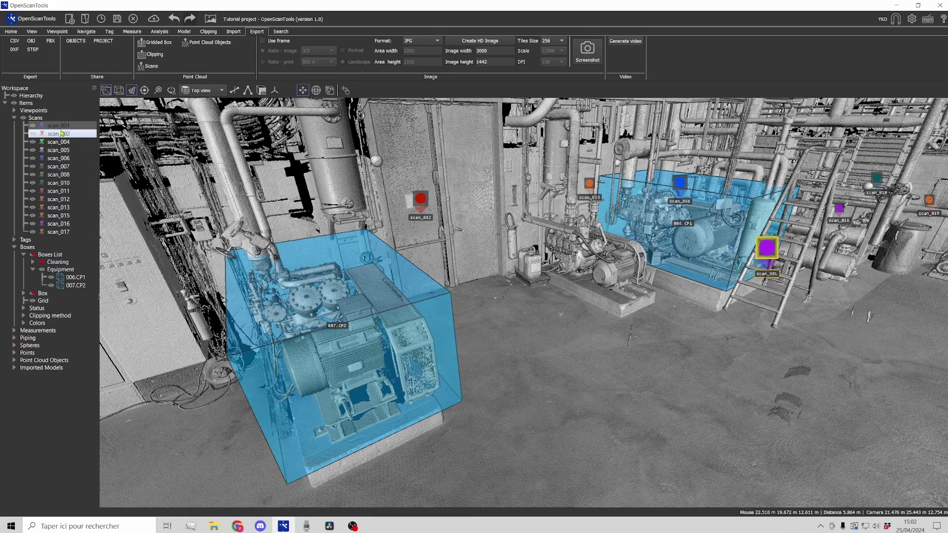
pyautogui.keyDown('ctrl'); pyautogui.click(65, 134); pyautogui.keyUp('ctrl')
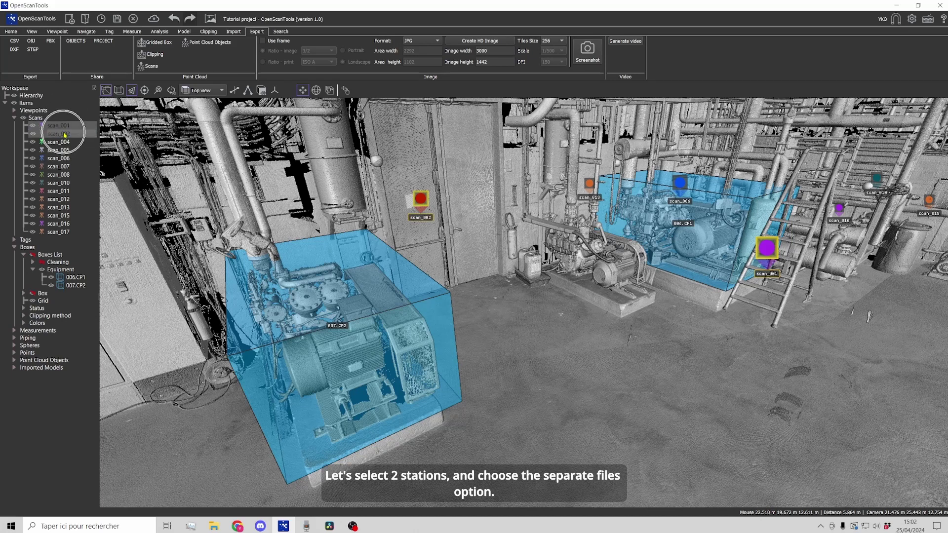
pyautogui.click(148, 66)
pyautogui.click(541, 271)
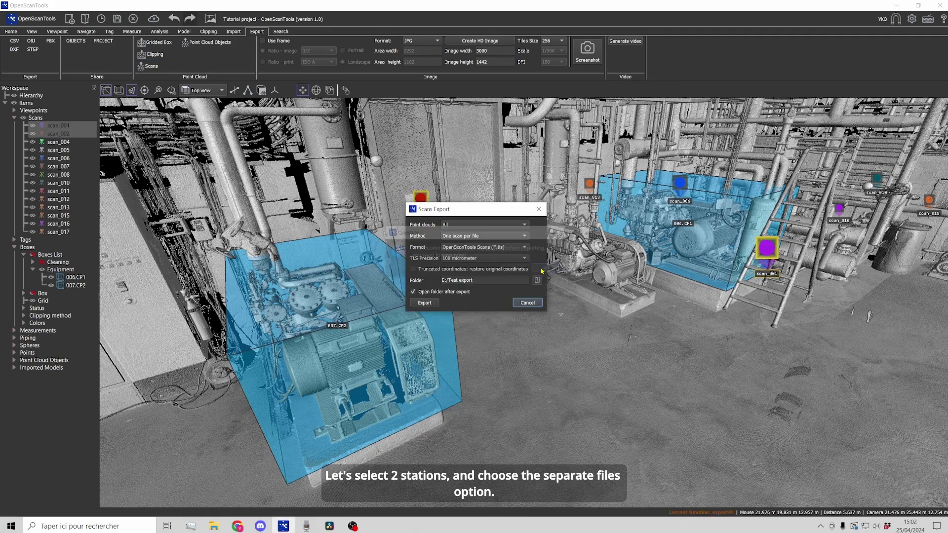
# Export only the selected stations, one scan per file, and view the Test export folder.
pyautogui.click(484, 225)
pyautogui.click(479, 233)
pyautogui.click(479, 236)
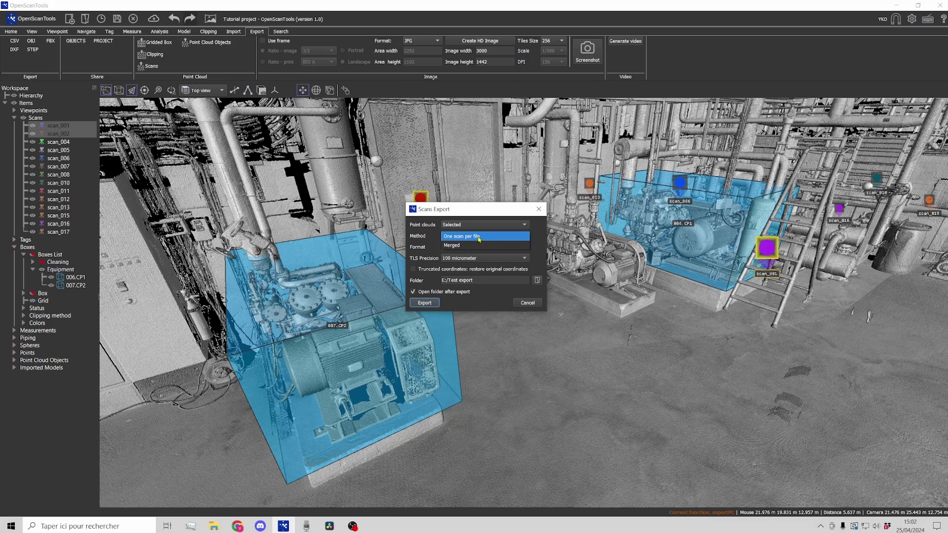
pyautogui.click(479, 237)
pyautogui.click(425, 302)
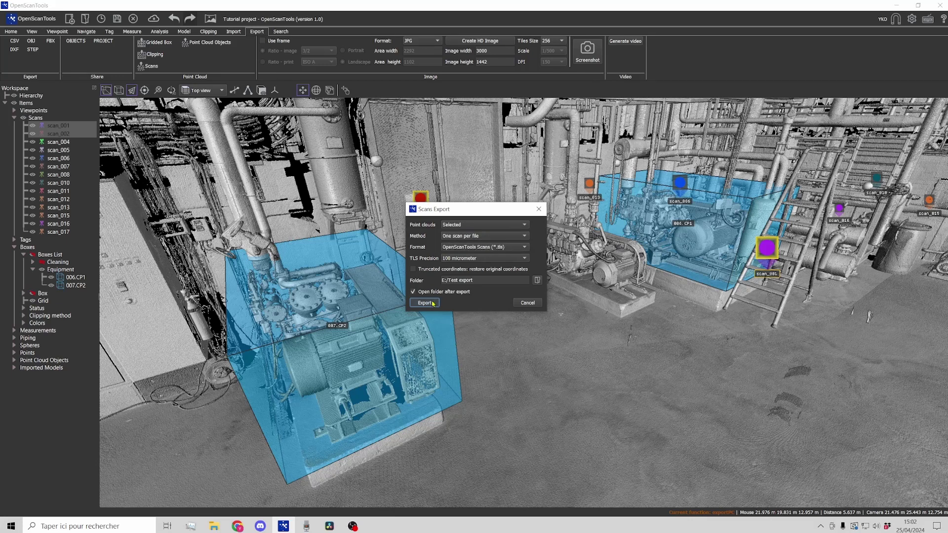
pyautogui.click(477, 294)
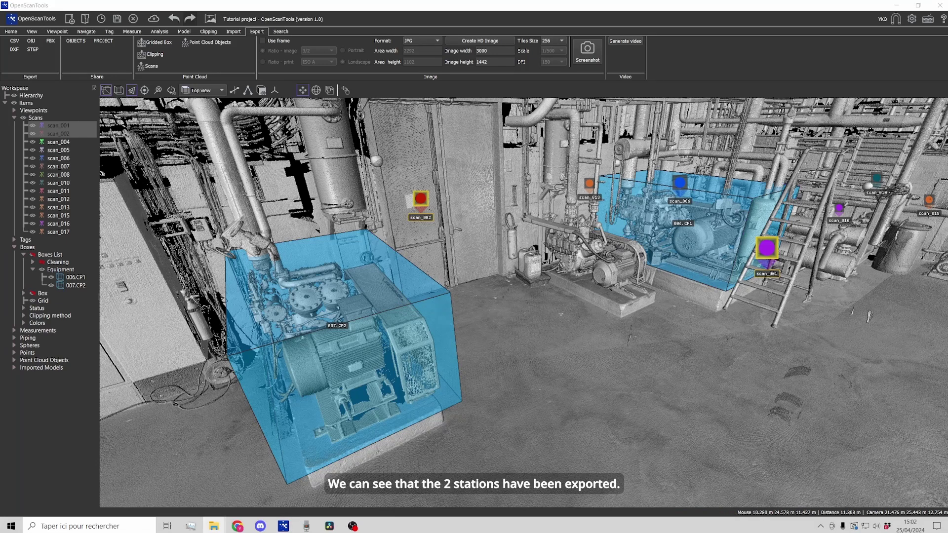
pyautogui.moveTo(908, 118); pyautogui.dragTo(439, 226)
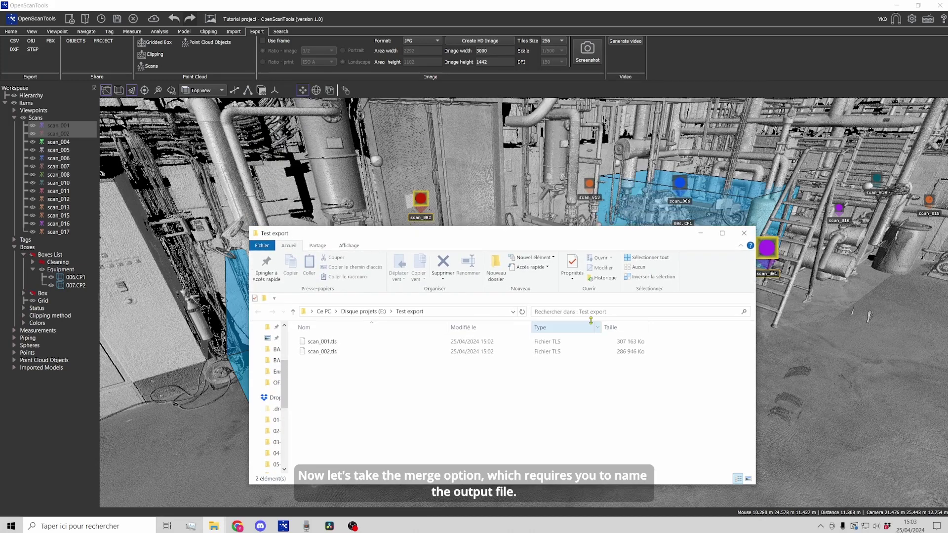
# Export the two stations merged into fusion.tls and find it in the Test export folder.
pyautogui.click(744, 233)
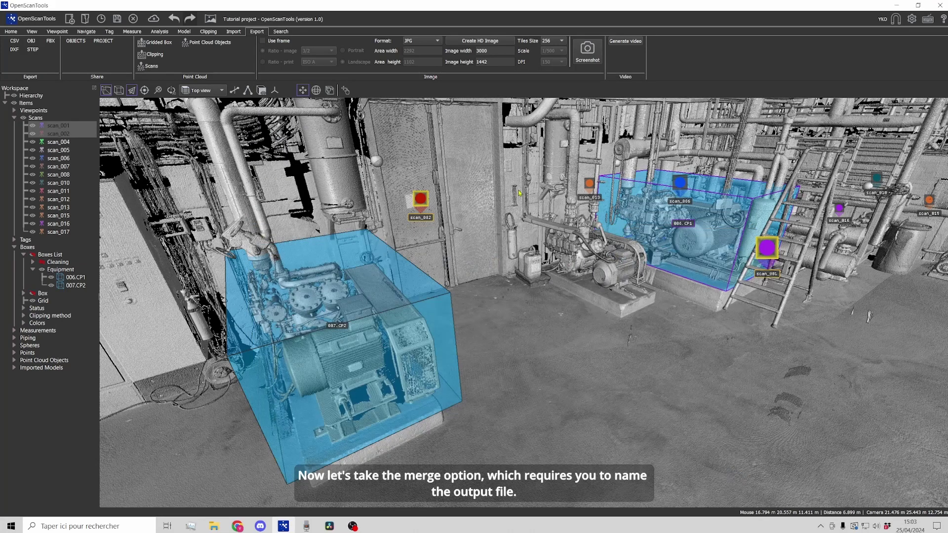
pyautogui.click(150, 66)
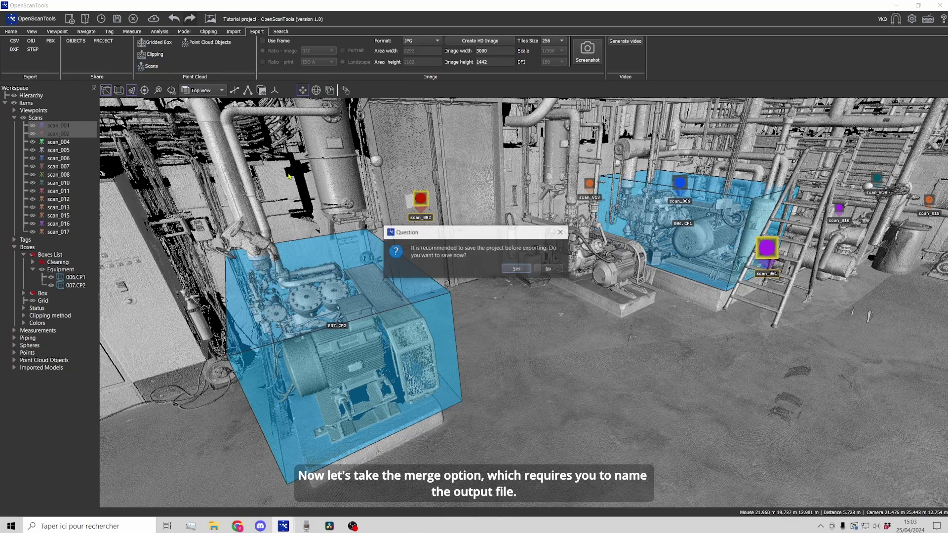
pyautogui.click(552, 269)
pyautogui.click(474, 237)
pyautogui.click(469, 247)
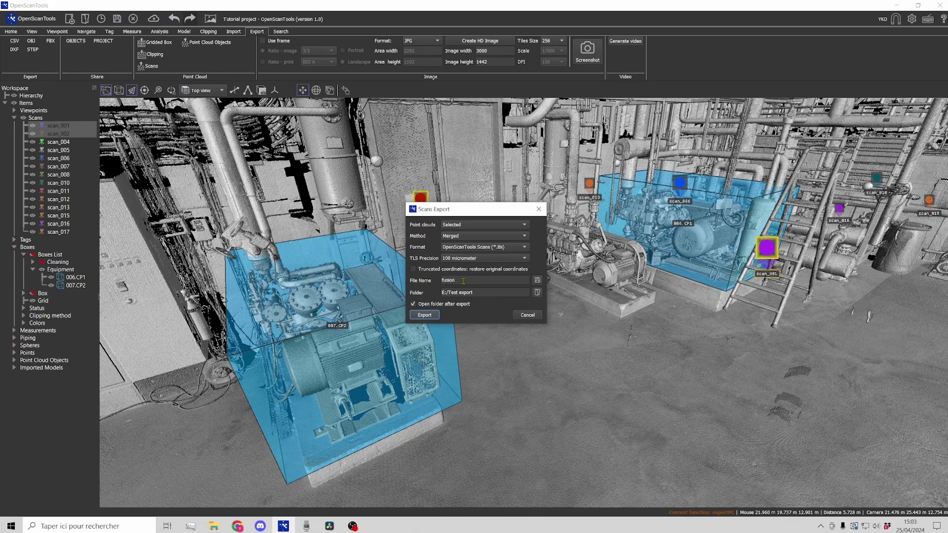
pyautogui.click(424, 314)
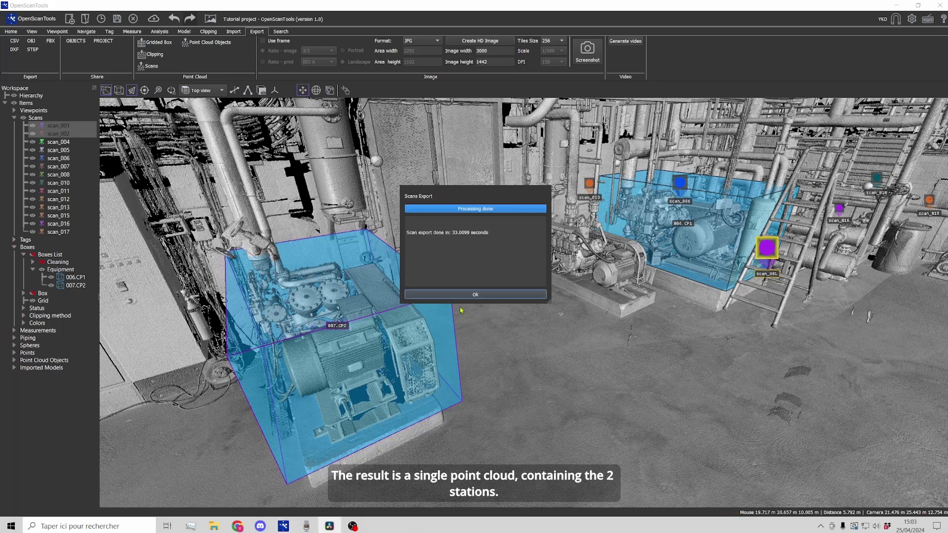
pyautogui.hotkey('alt', 'Tab')
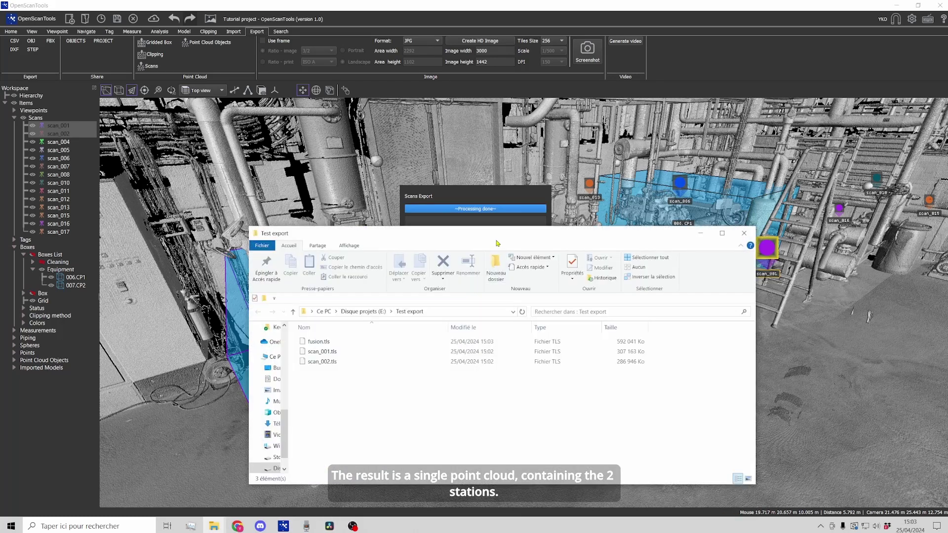
pyautogui.moveTo(494, 235); pyautogui.dragTo(538, 154)
pyautogui.click(367, 257)
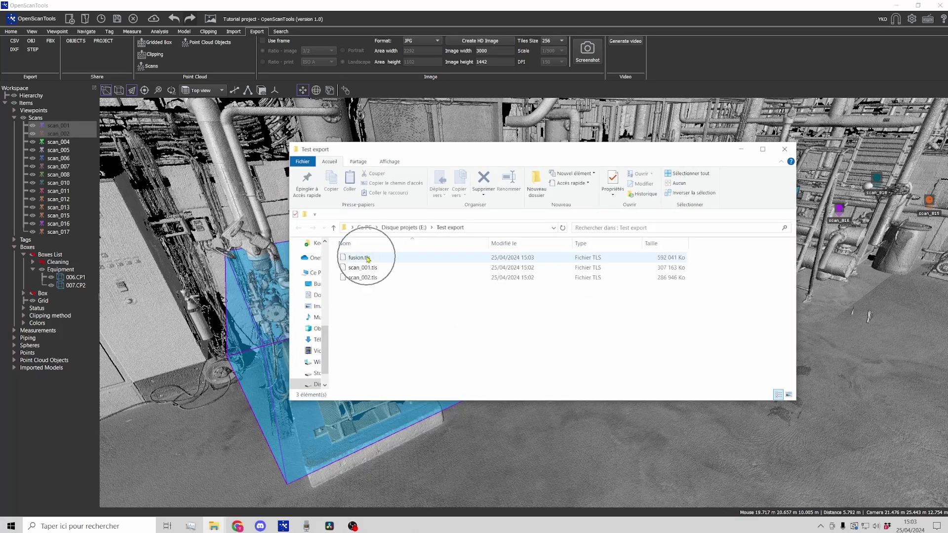
# Hide all stations except scan_001 and scan_002.
pyautogui.click(785, 149)
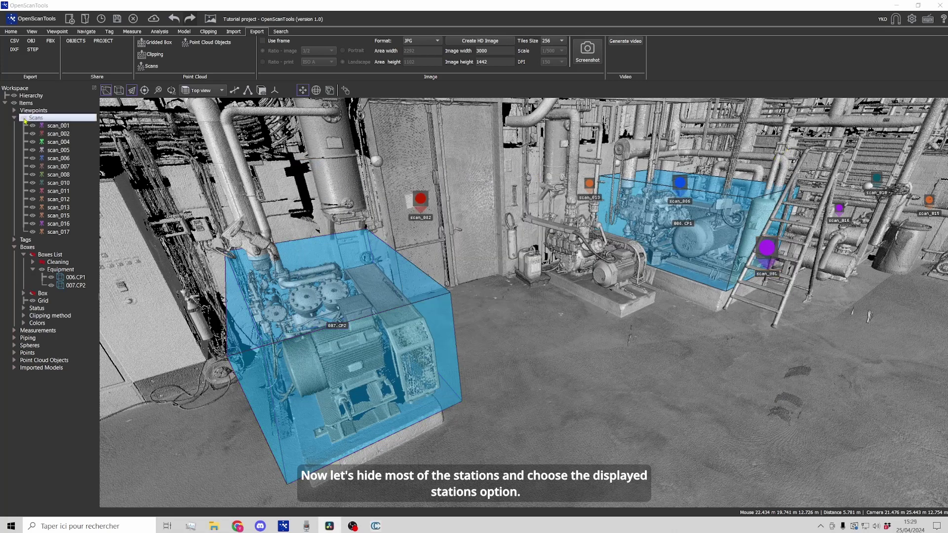
pyautogui.click(23, 118)
pyautogui.click(33, 126)
pyautogui.click(32, 133)
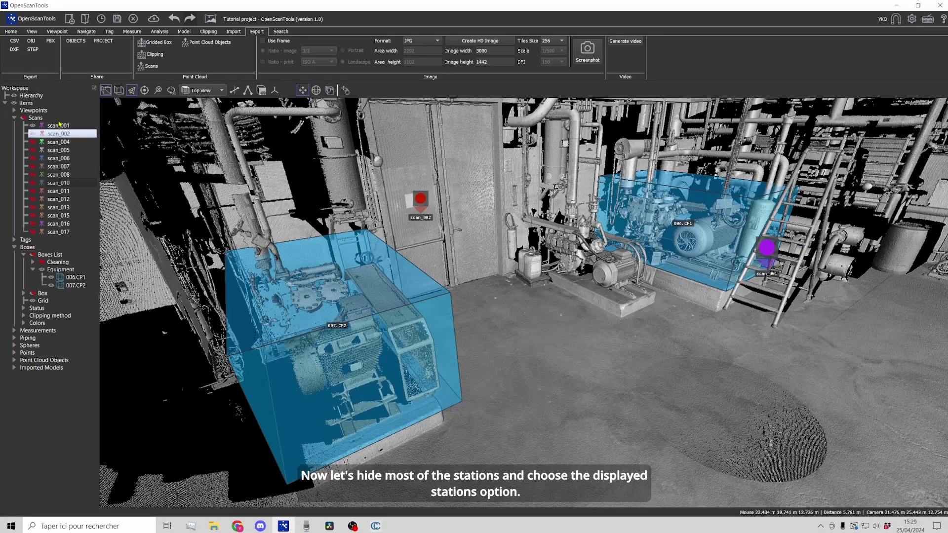
# Export the displayed scans without saving, one scan per file, as TLS files.
pyautogui.click(148, 67)
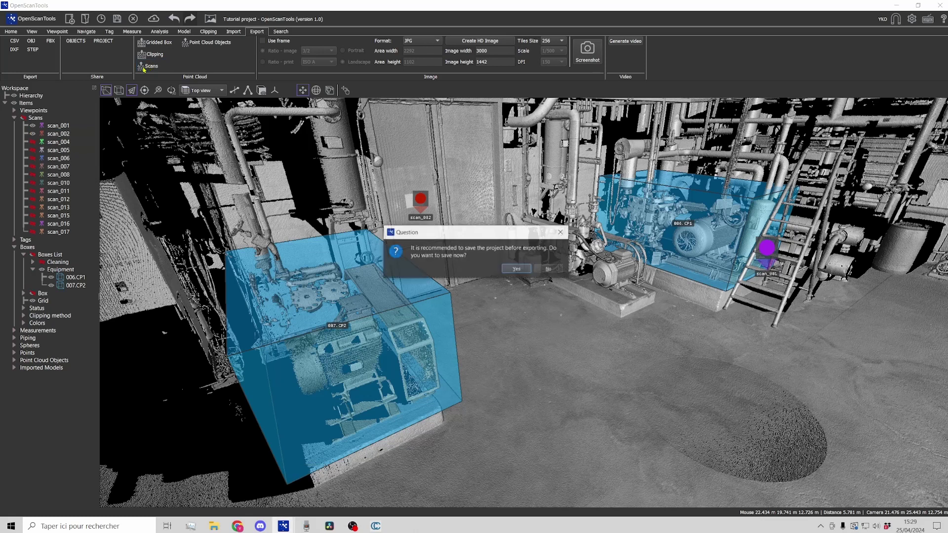
pyautogui.click(546, 268)
pyautogui.click(469, 225)
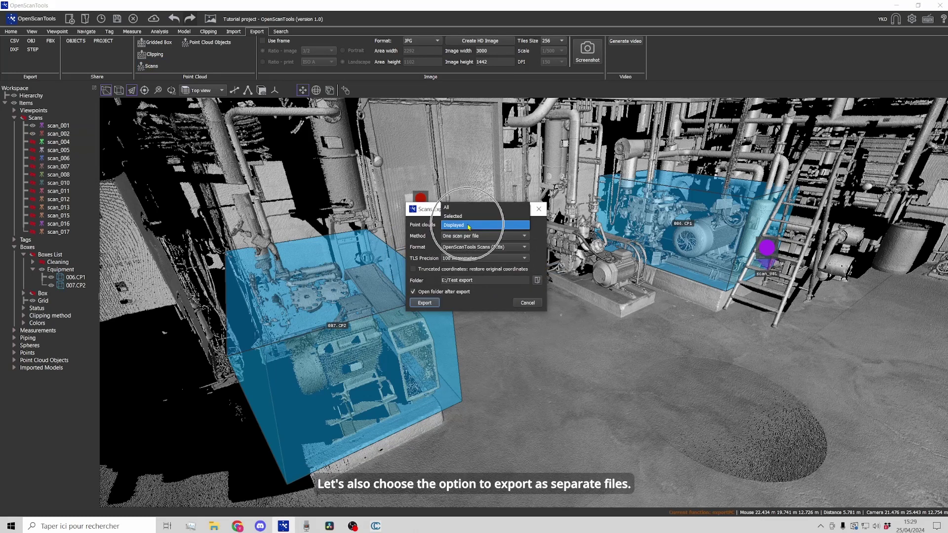
pyautogui.click(469, 226)
pyautogui.click(488, 237)
pyautogui.click(480, 238)
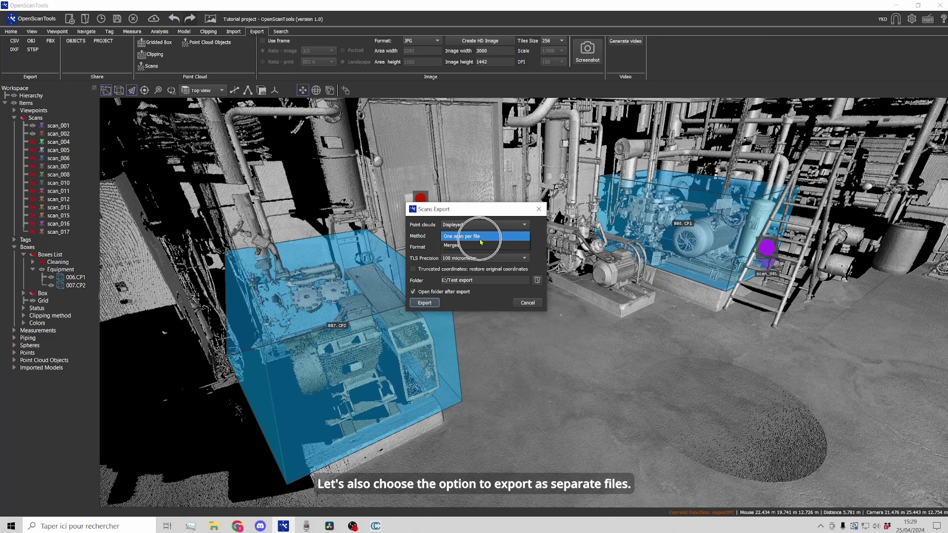
pyautogui.click(425, 303)
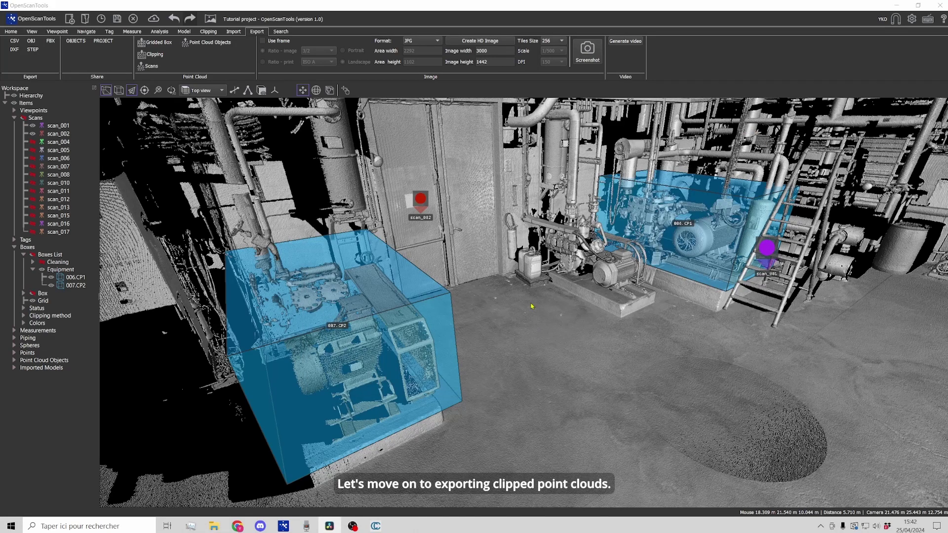
# Select boxes 006.CP1 and 007.CP2 in the Boxes tree and activate them both.
pyautogui.click(156, 54)
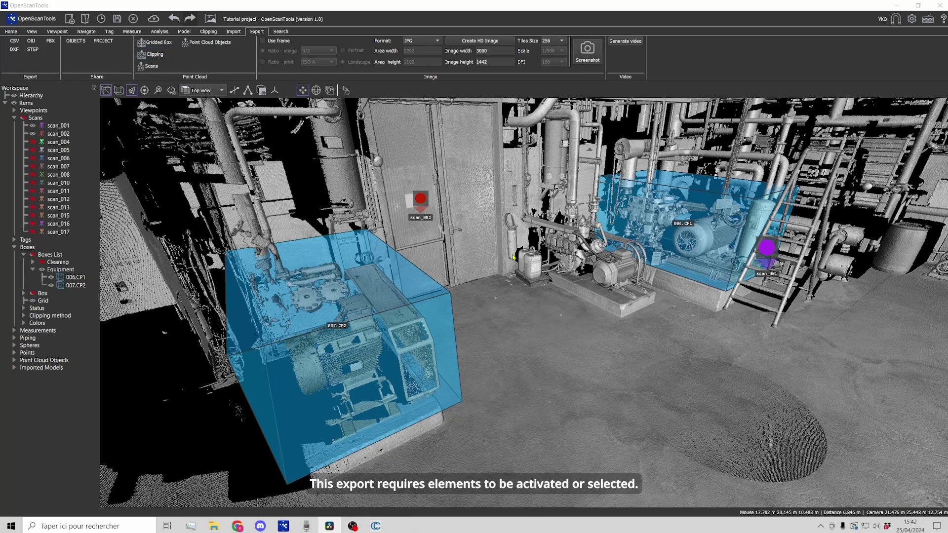
pyautogui.click(375, 266)
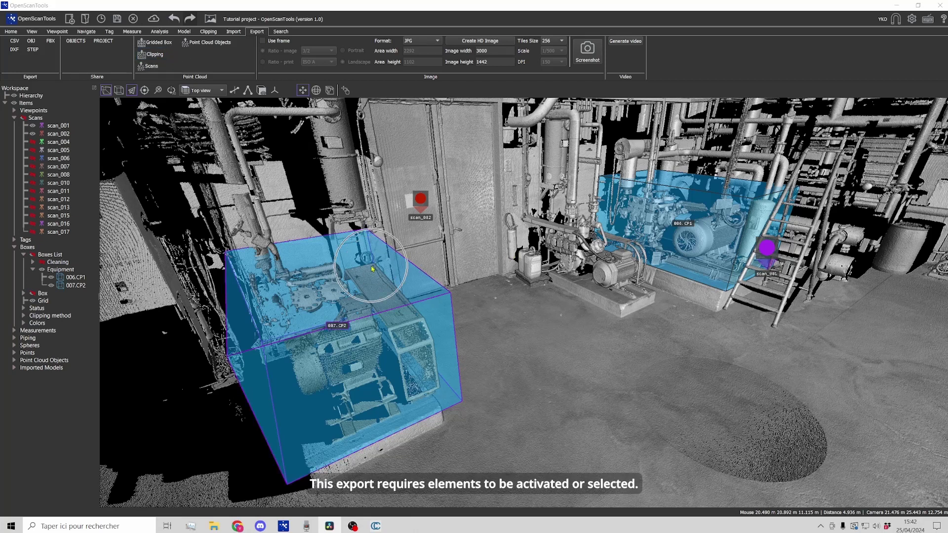
pyautogui.click(445, 269)
pyautogui.click(79, 278)
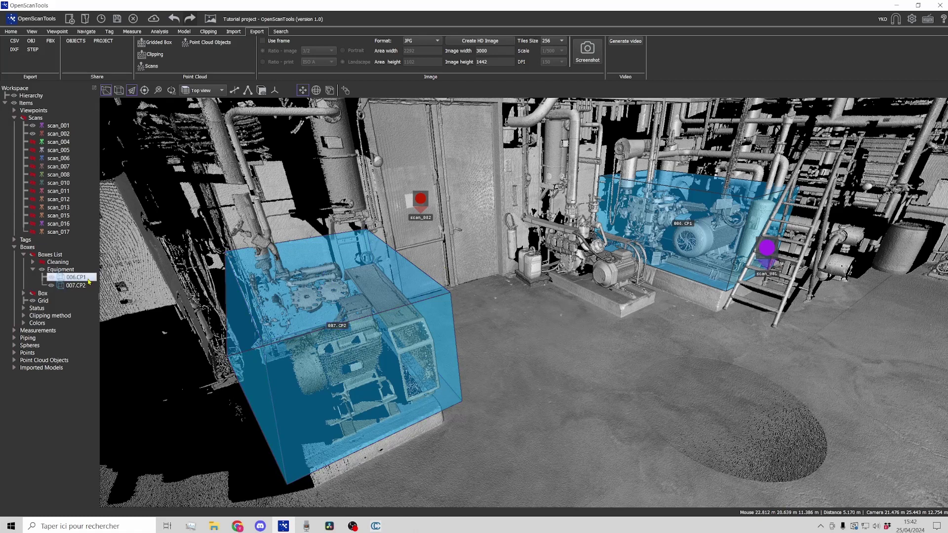
pyautogui.keyDown('ctrl'); pyautogui.click(85, 286); pyautogui.keyUp('ctrl')
pyautogui.rightClick(85, 286)
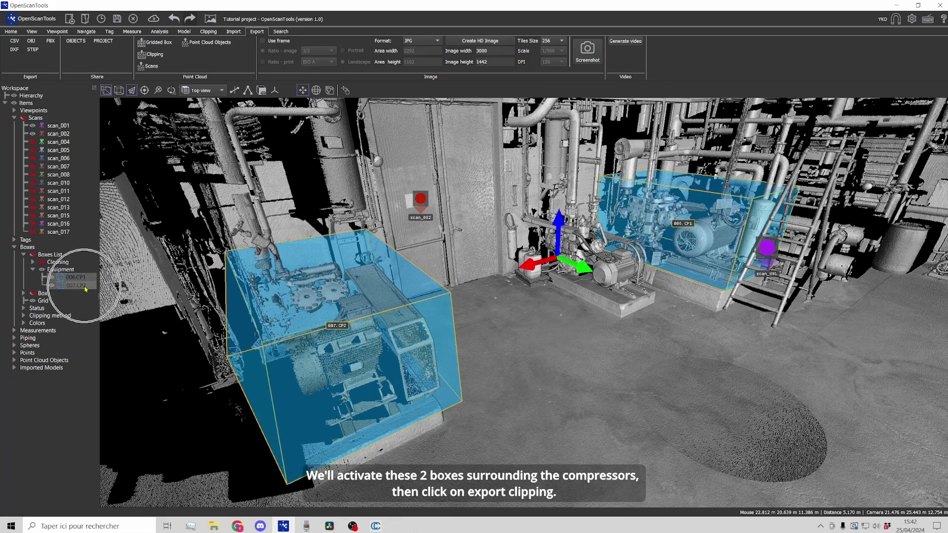
pyautogui.click(102, 314)
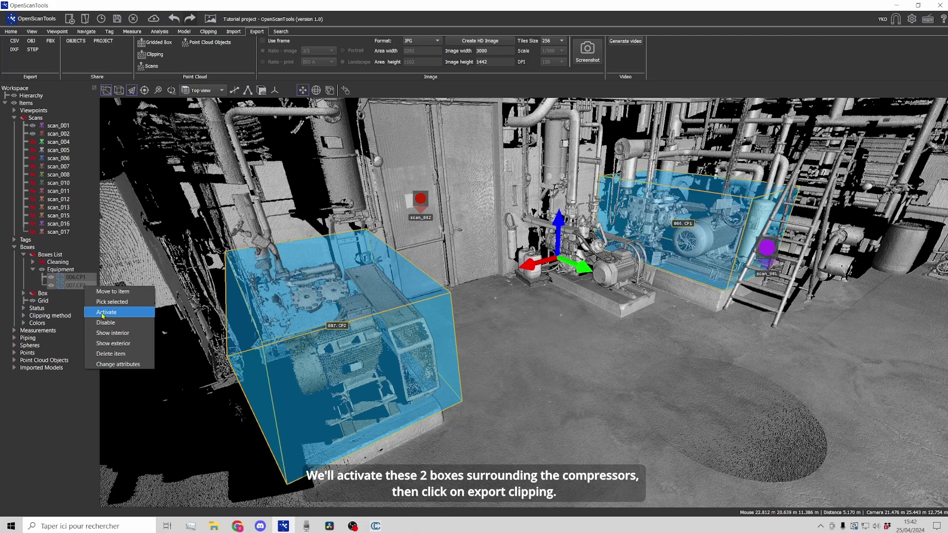
pyautogui.click(158, 55)
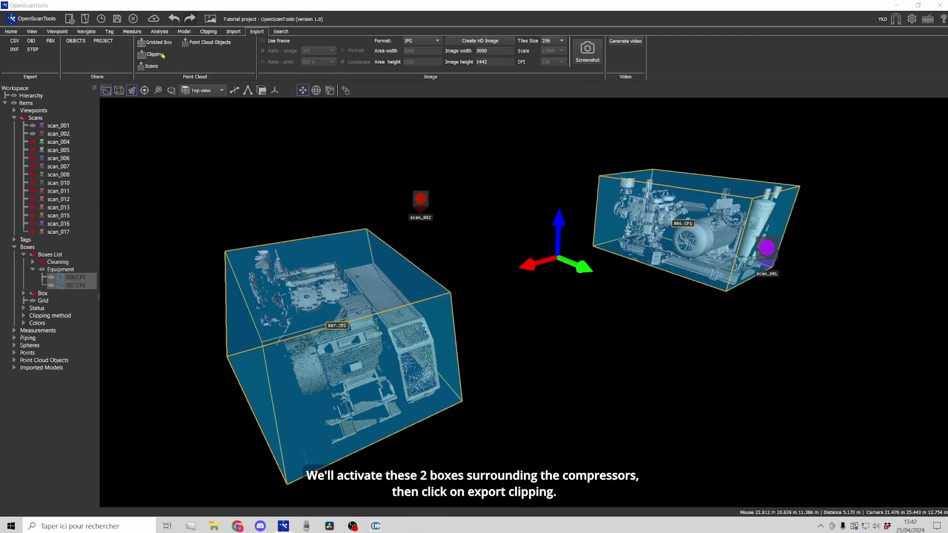
# Set Point clouds to Displayed and Clippings to Active, then close without exporting.
pyautogui.click(548, 269)
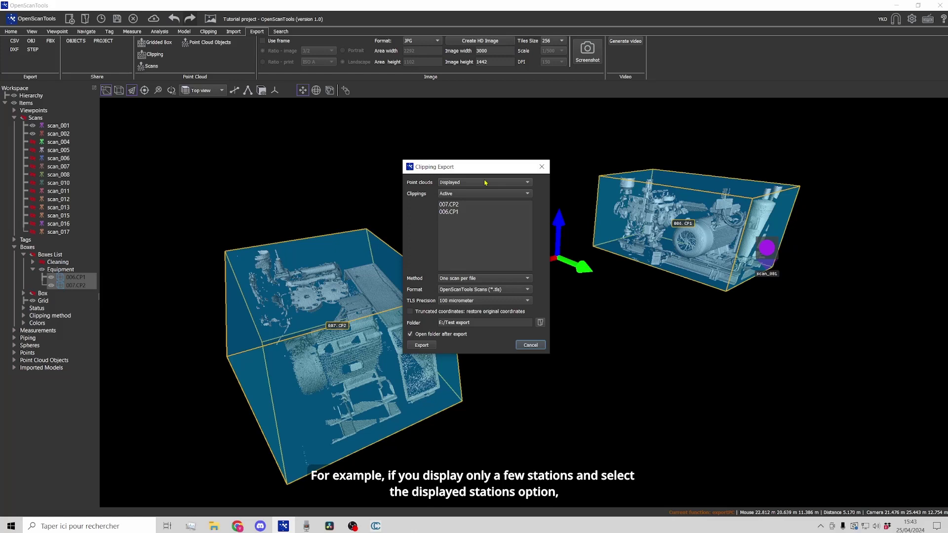
pyautogui.click(476, 183)
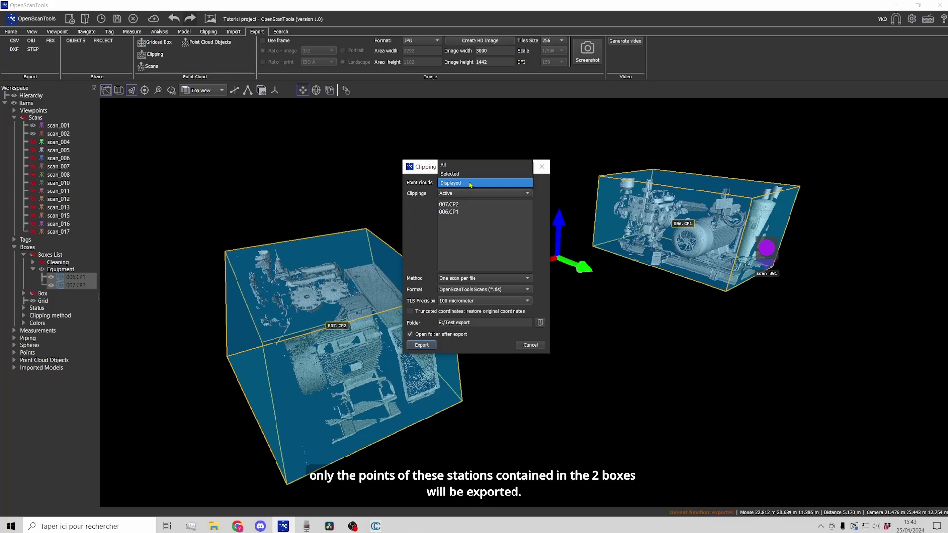
pyautogui.click(469, 183)
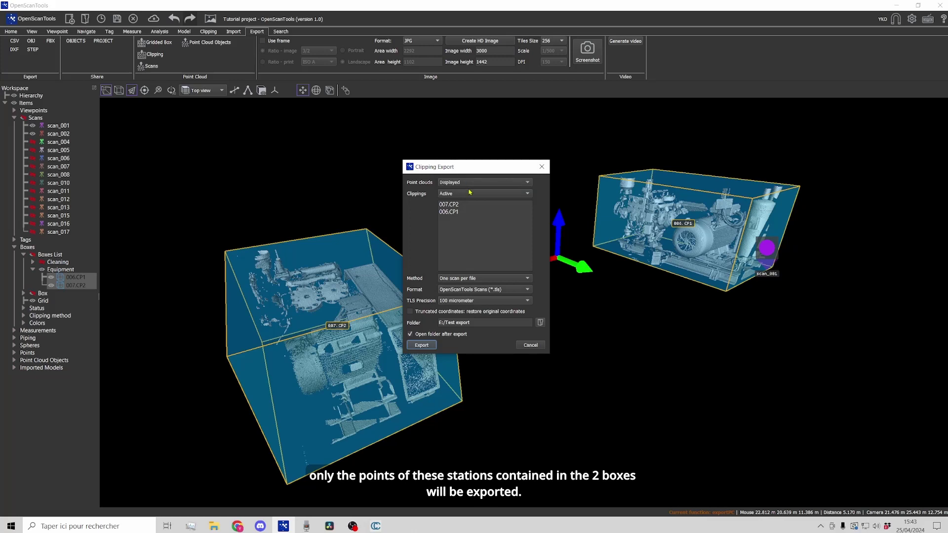
pyautogui.click(466, 196)
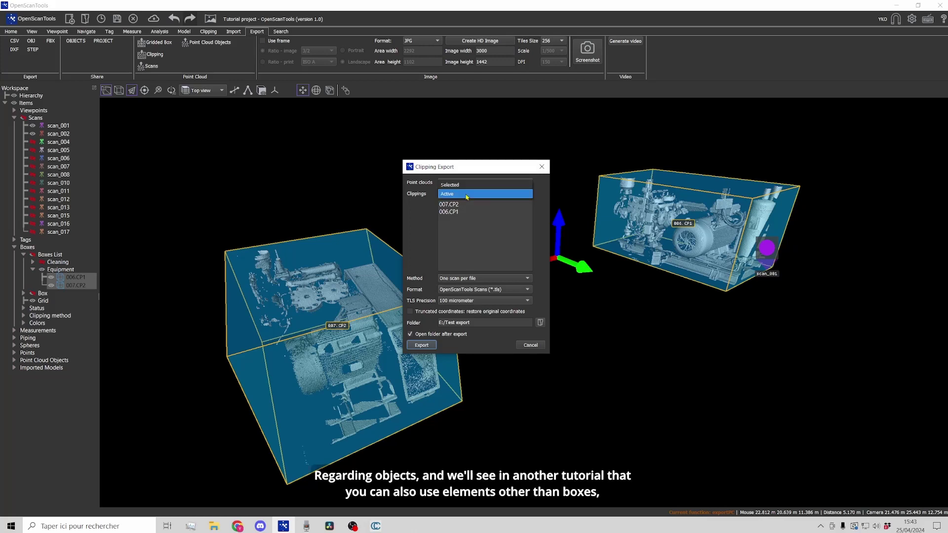
pyautogui.click(467, 196)
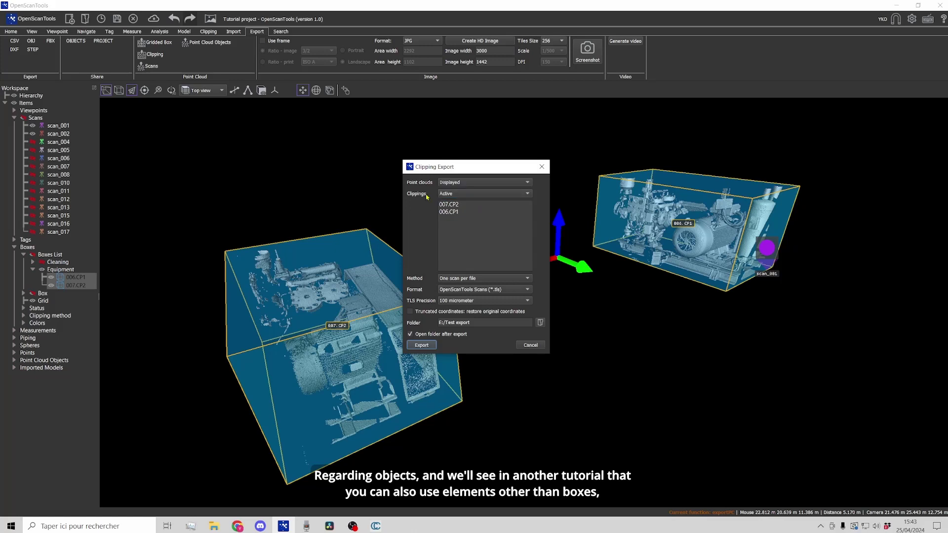
pyautogui.click(461, 195)
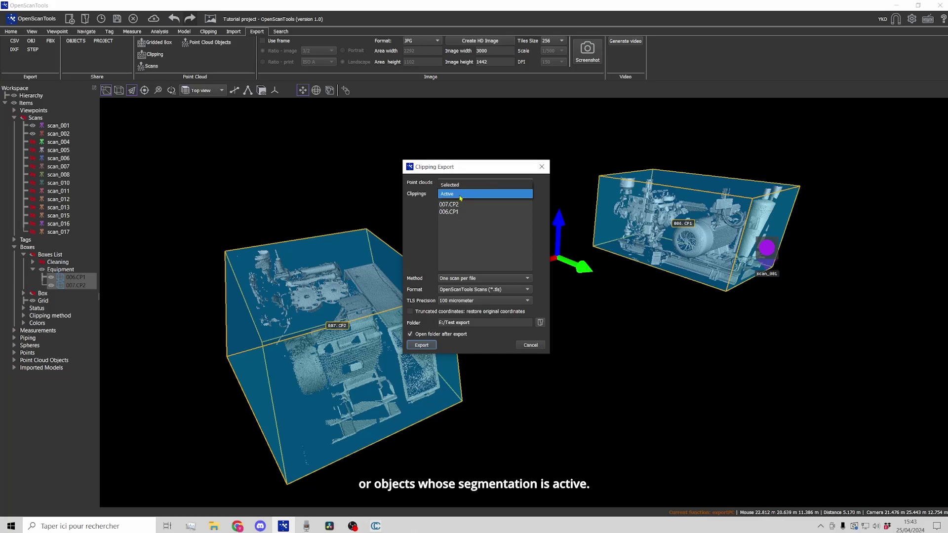
pyautogui.click(523, 346)
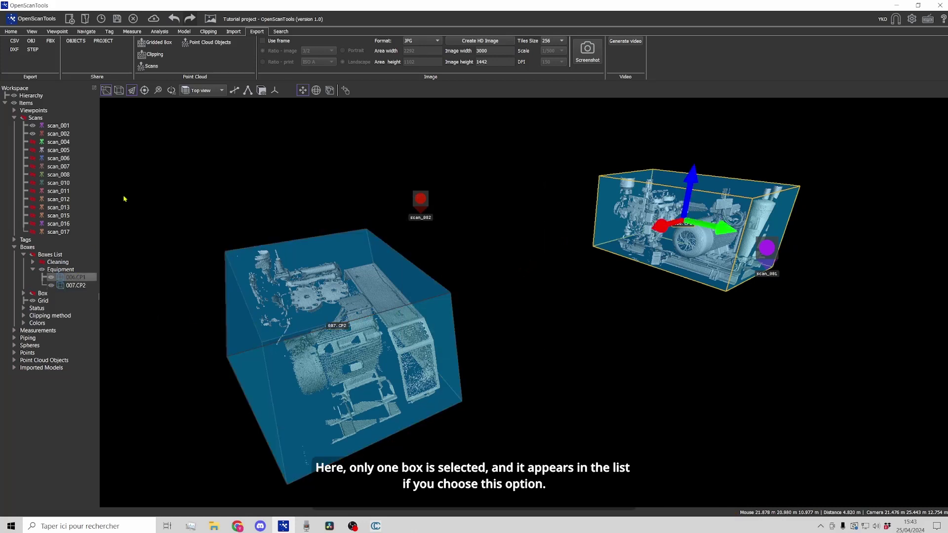
# Start a clipping export without saving and set Clippings to both Active boxes.
pyautogui.click(152, 65)
pyautogui.click(551, 269)
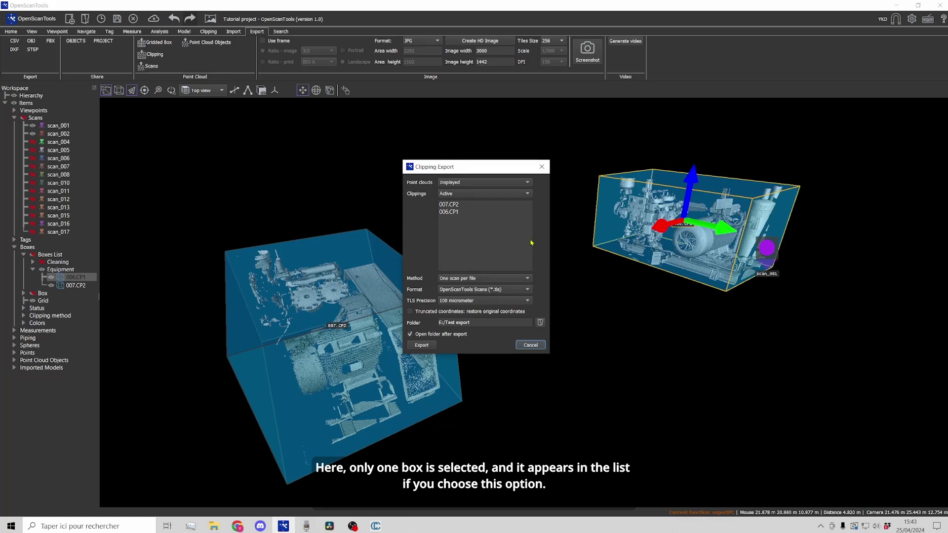
pyautogui.click(454, 194)
pyautogui.click(454, 205)
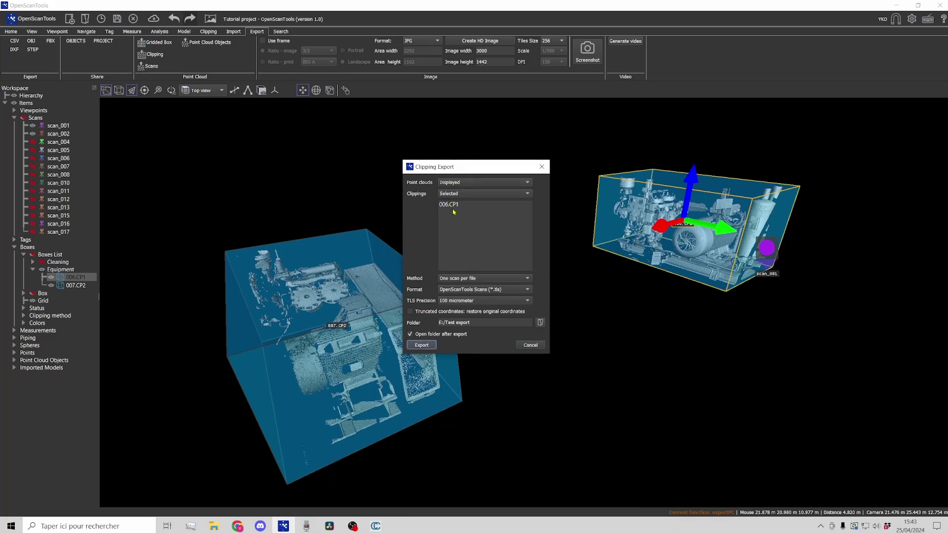
pyautogui.click(477, 194)
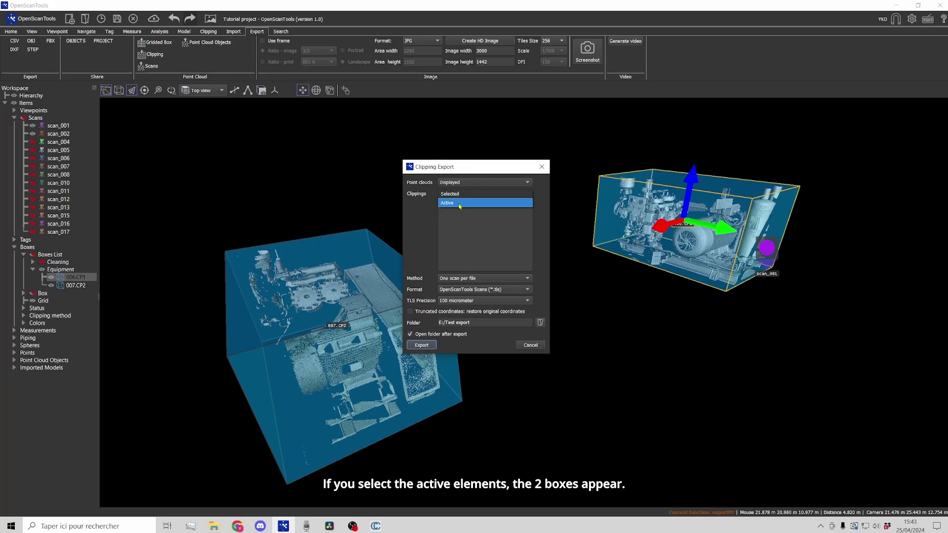
pyautogui.click(460, 205)
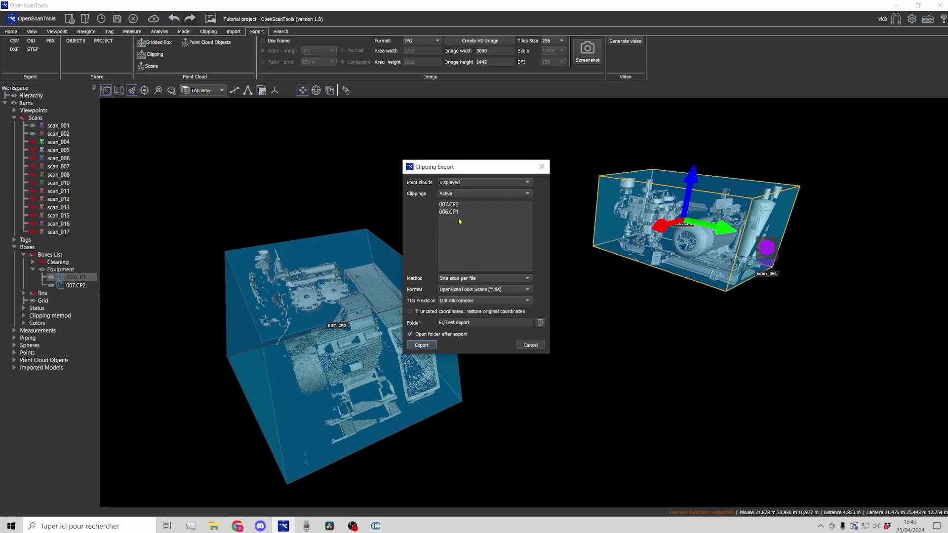
# Export one file per scan in E57 Scans format.
pyautogui.click(526, 277)
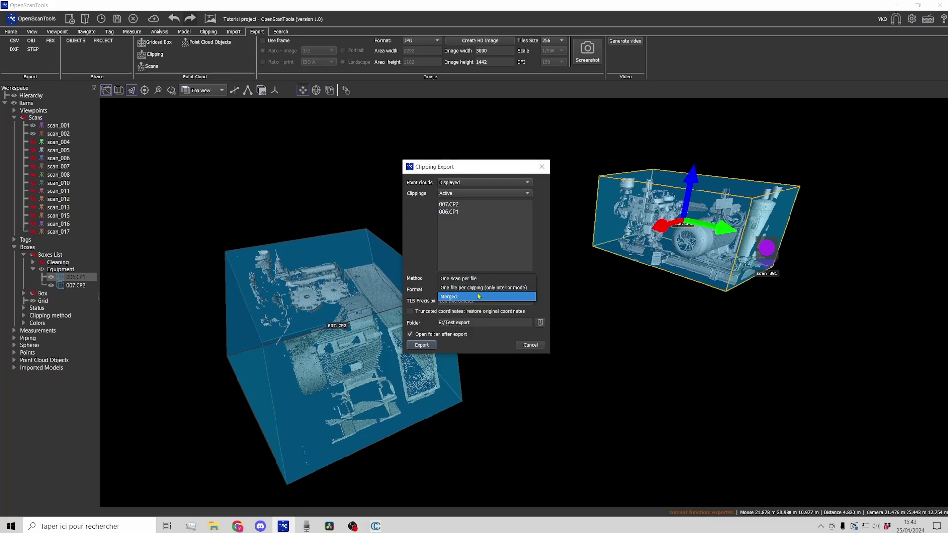
pyautogui.click(472, 279)
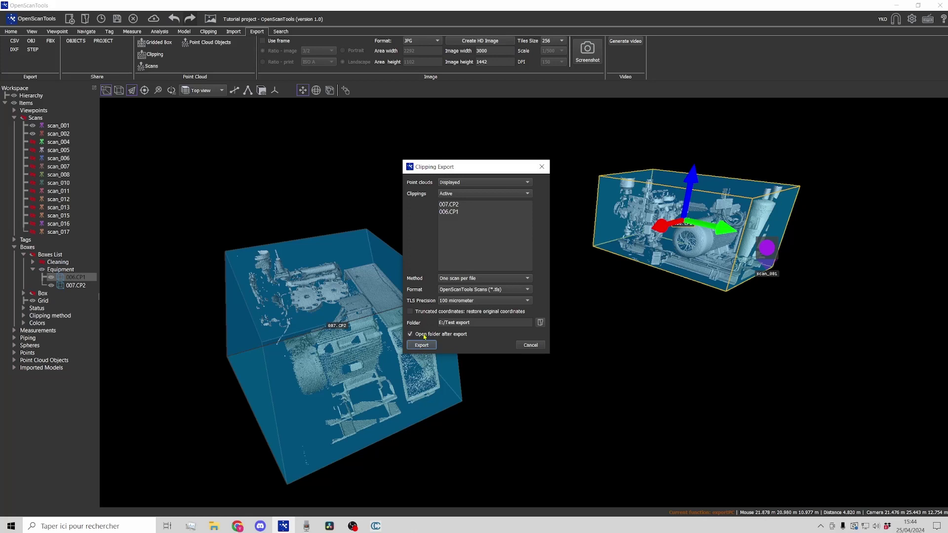
pyautogui.click(454, 293)
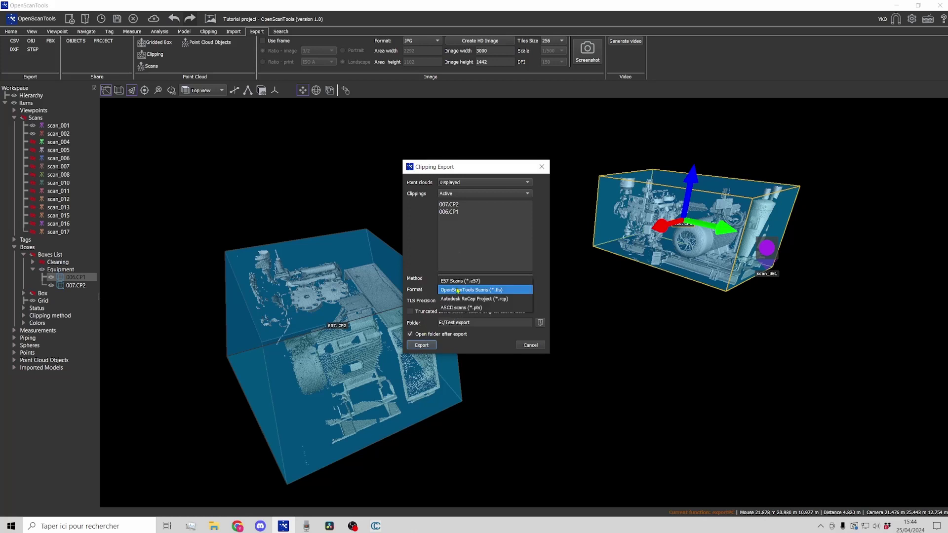
pyautogui.click(451, 280)
pyautogui.click(420, 334)
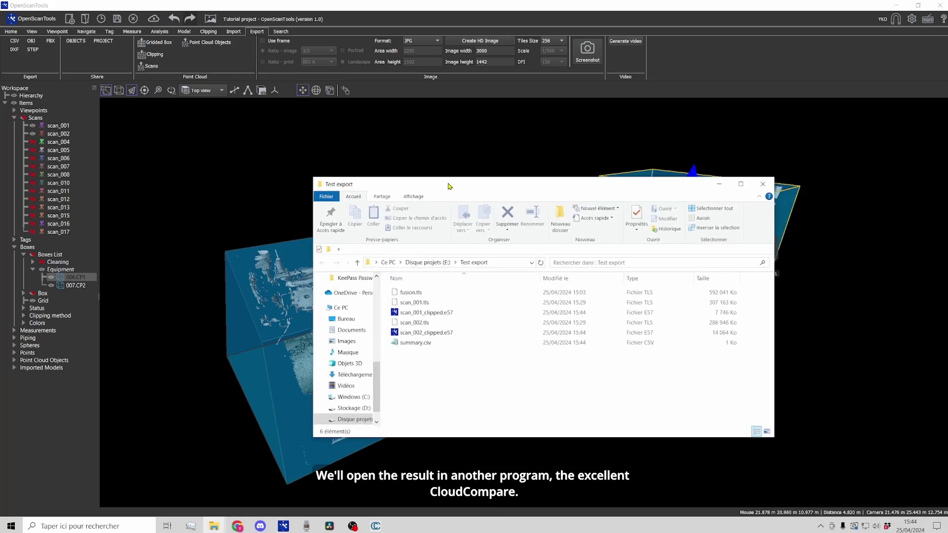
# Open scan_001_clipped.e57 and scan_002_clipped.e57 in CloudCompare and inspect both clouds.
pyautogui.click(413, 316)
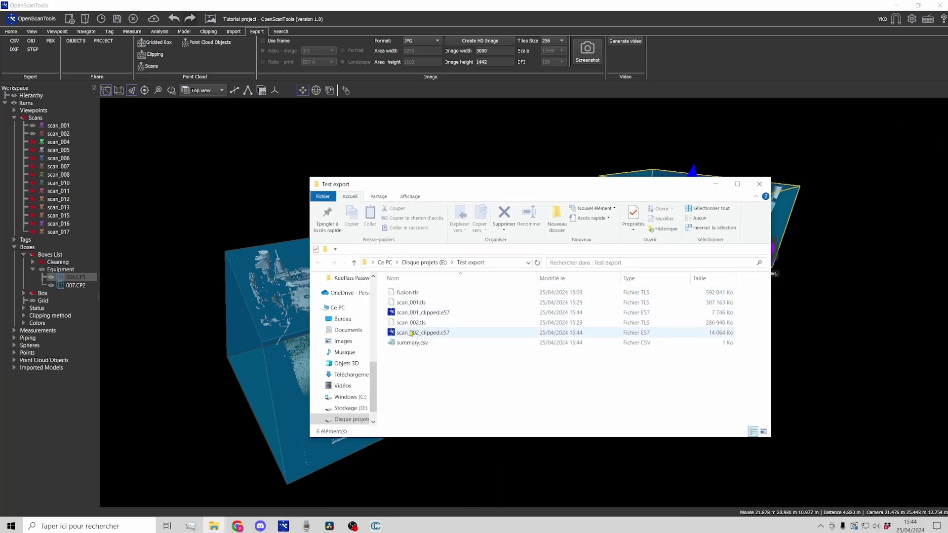
pyautogui.keyDown('shift'); pyautogui.click(408, 332); pyautogui.keyUp('shift')
pyautogui.press('Return')
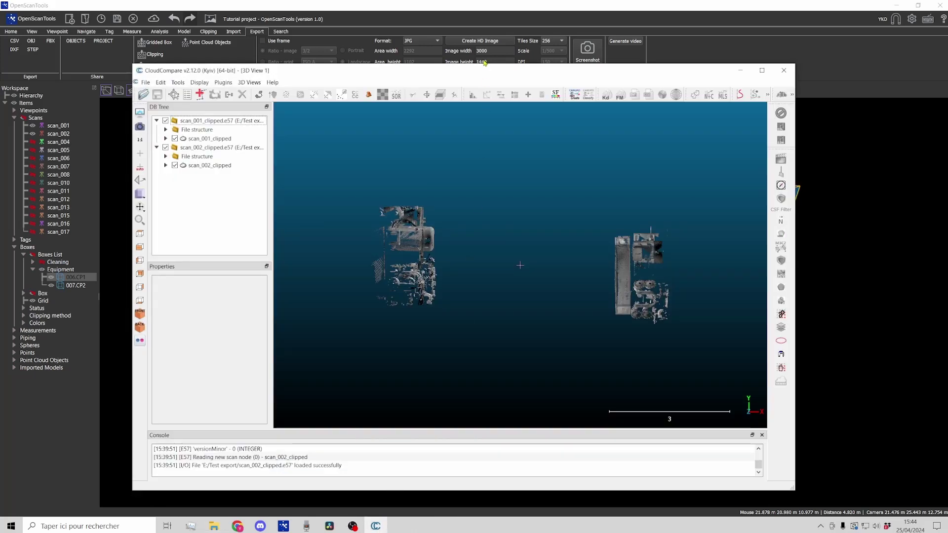
pyautogui.moveTo(472, 71); pyautogui.dragTo(491, 77)
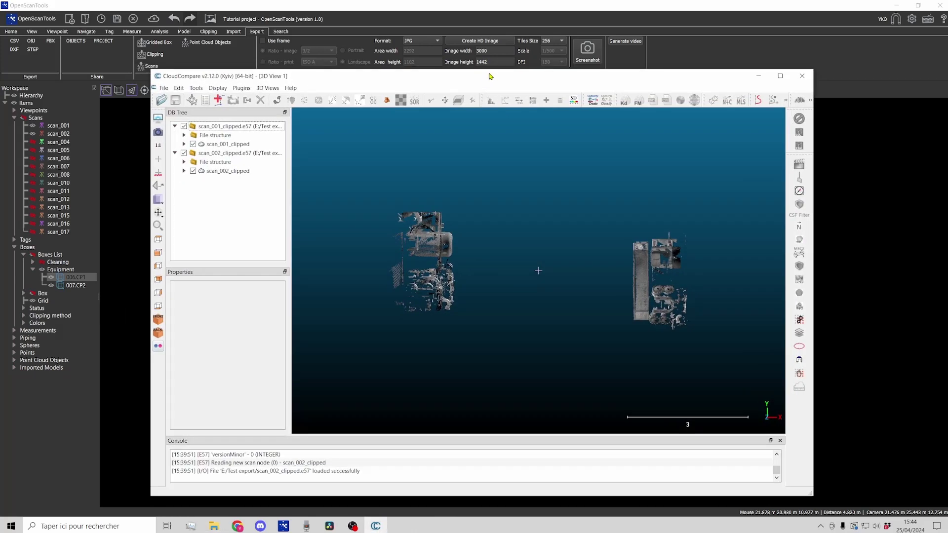
pyautogui.click(187, 128)
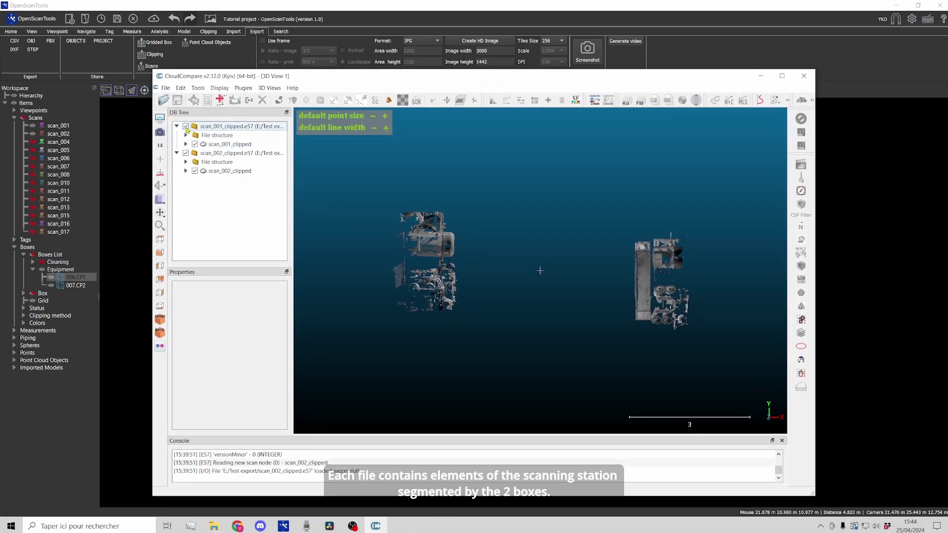
pyautogui.click(186, 126)
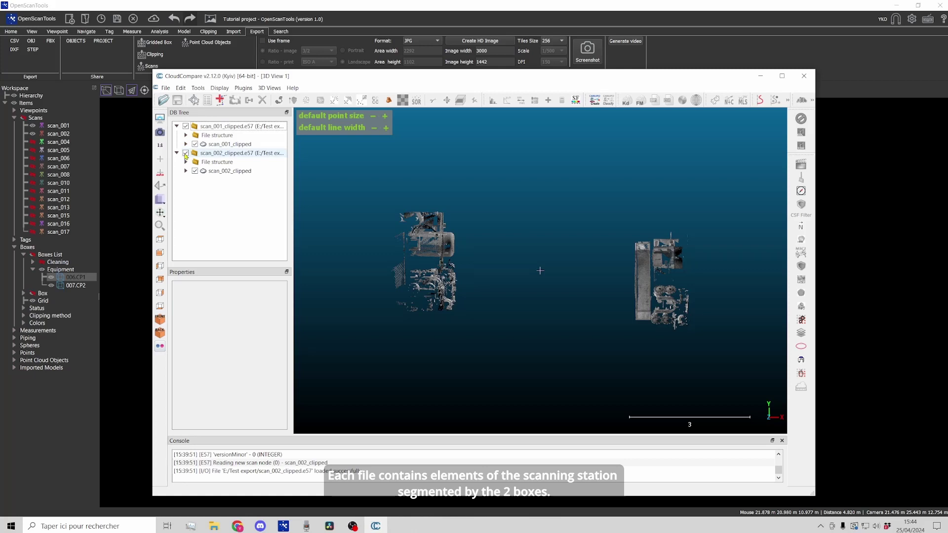
pyautogui.click(188, 153)
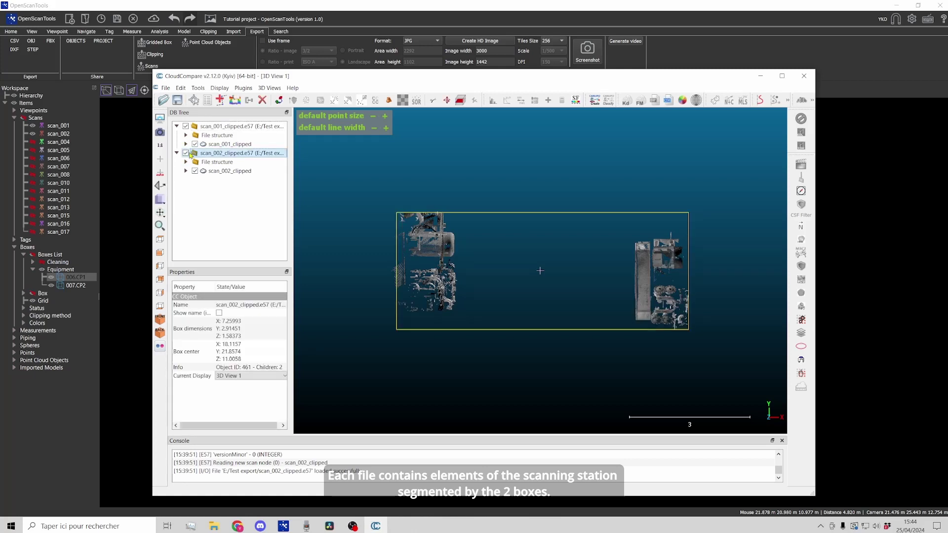
pyautogui.click(760, 77)
pyautogui.click(715, 183)
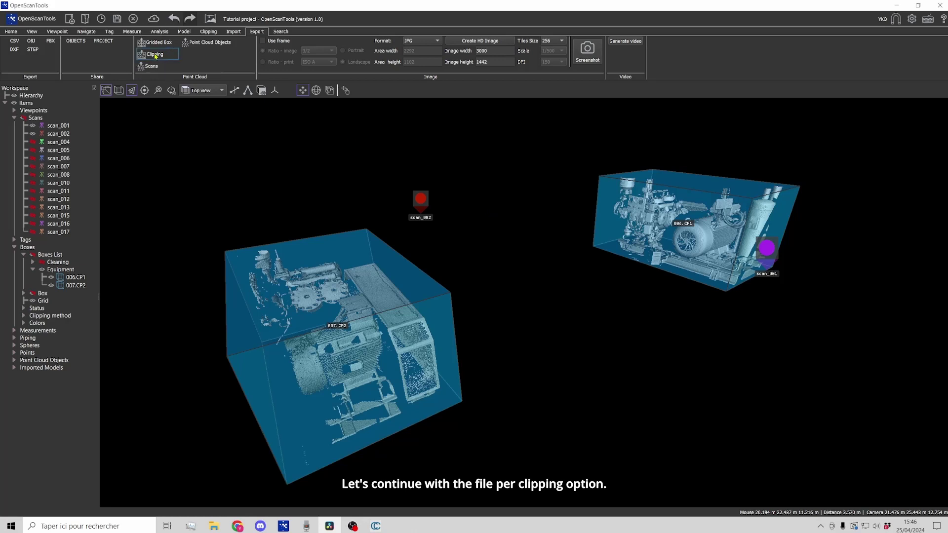
# Export the clippings as E57 with Method 'One file per clipping (only interior mode)'.
pyautogui.click(155, 54)
pyautogui.click(548, 269)
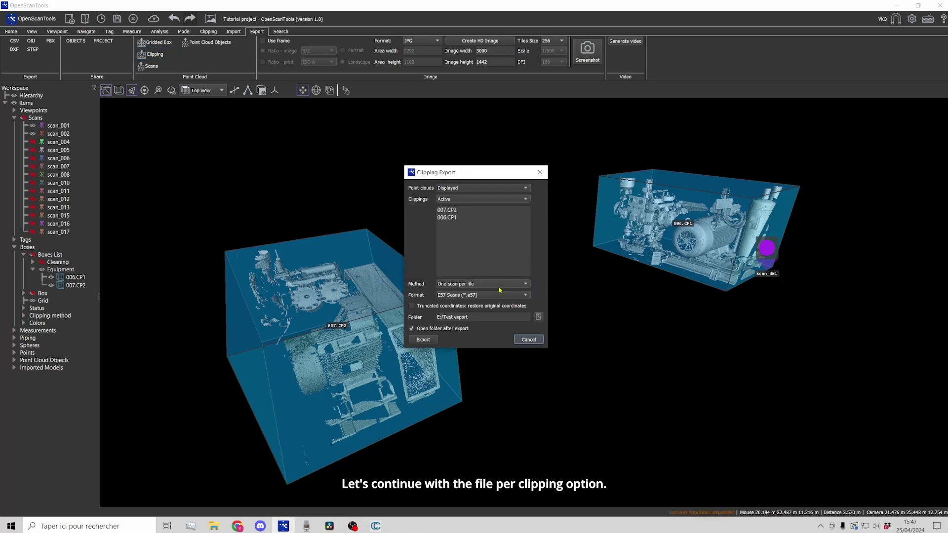
pyautogui.click(500, 288)
pyautogui.click(476, 293)
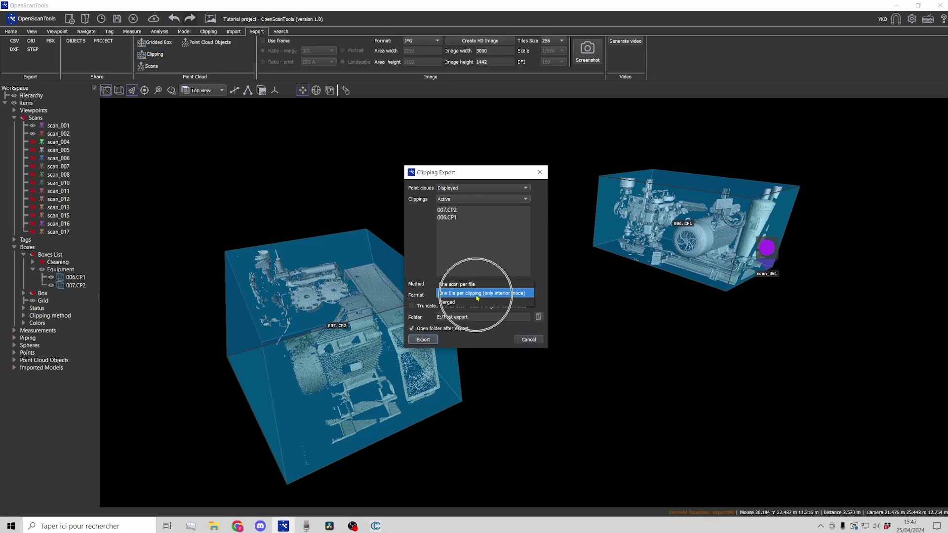
pyautogui.click(429, 340)
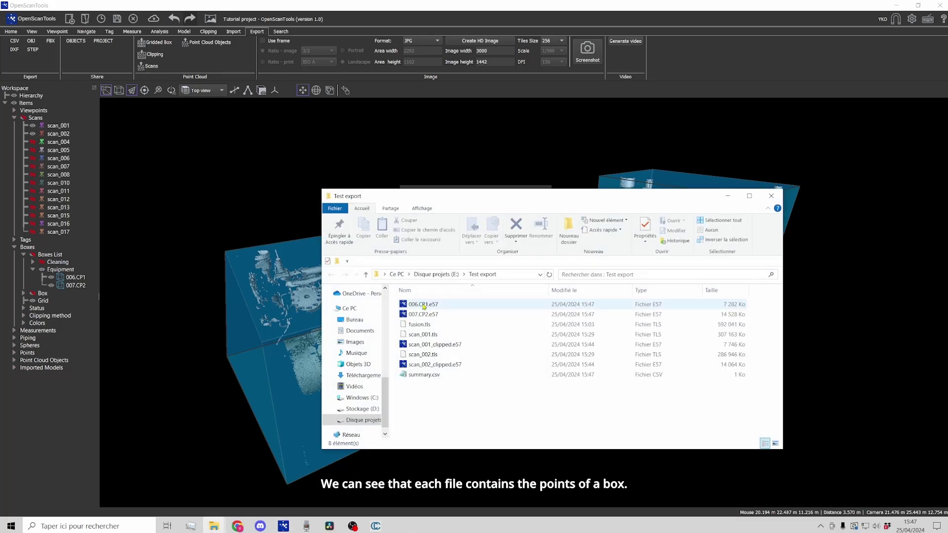
# In CloudCompare, toggle the 006.CP1 cloud off and on, then minimise CloudCompare and Explorer.
pyautogui.click(377, 476)
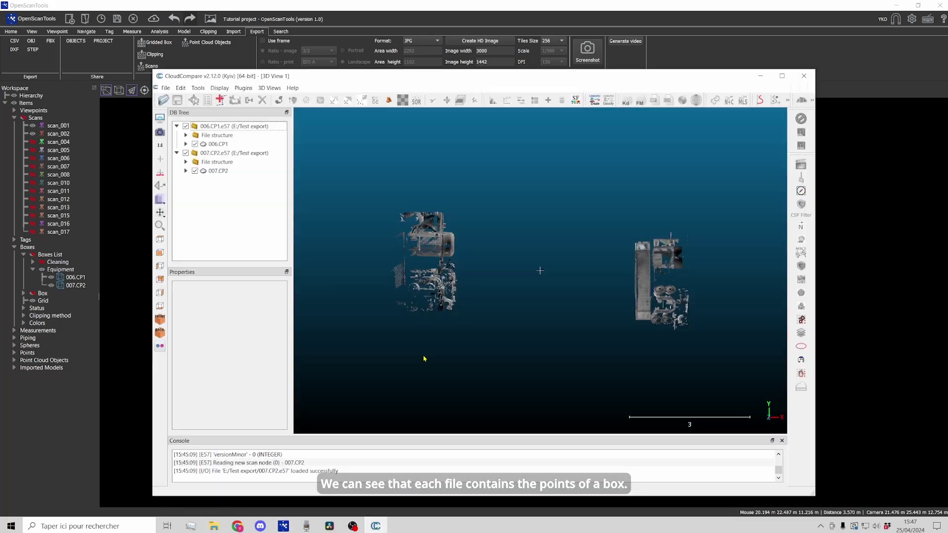
pyautogui.click(185, 127)
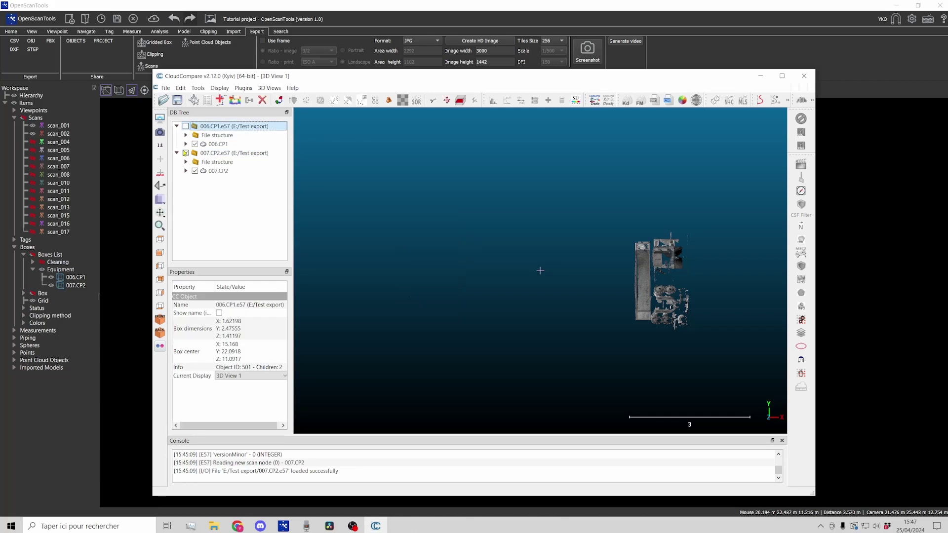
pyautogui.click(186, 127)
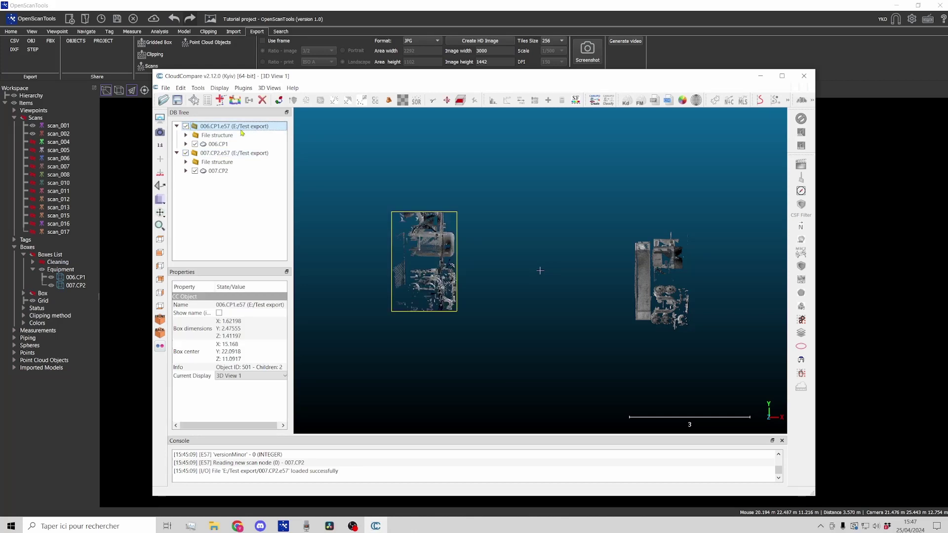
pyautogui.click(759, 77)
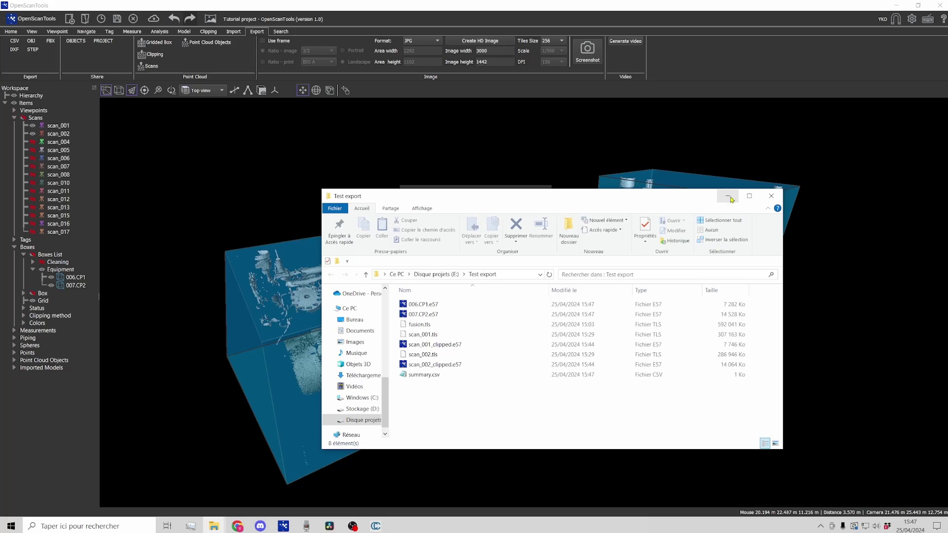
pyautogui.click(728, 195)
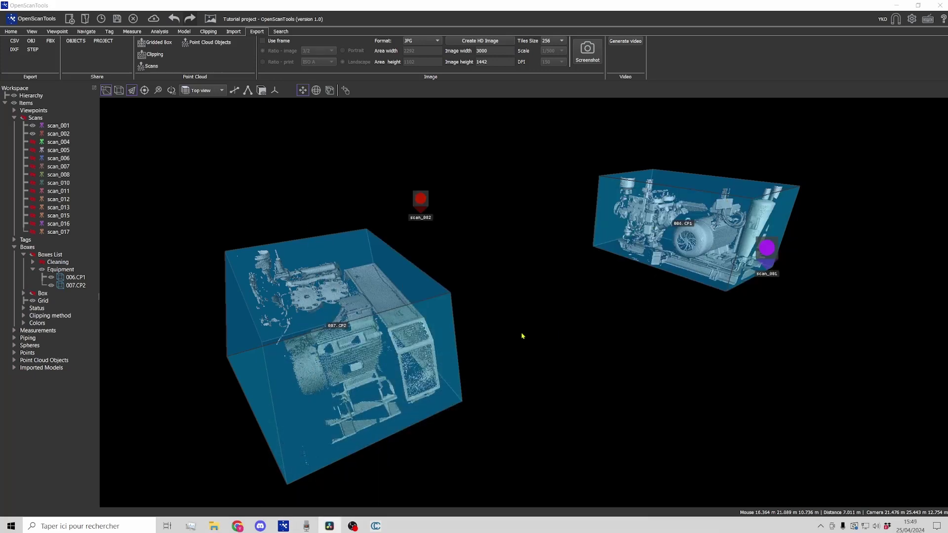
# Without saving the project, export both clipping boxes with the Merged method as fusion.e57.
pyautogui.click(162, 55)
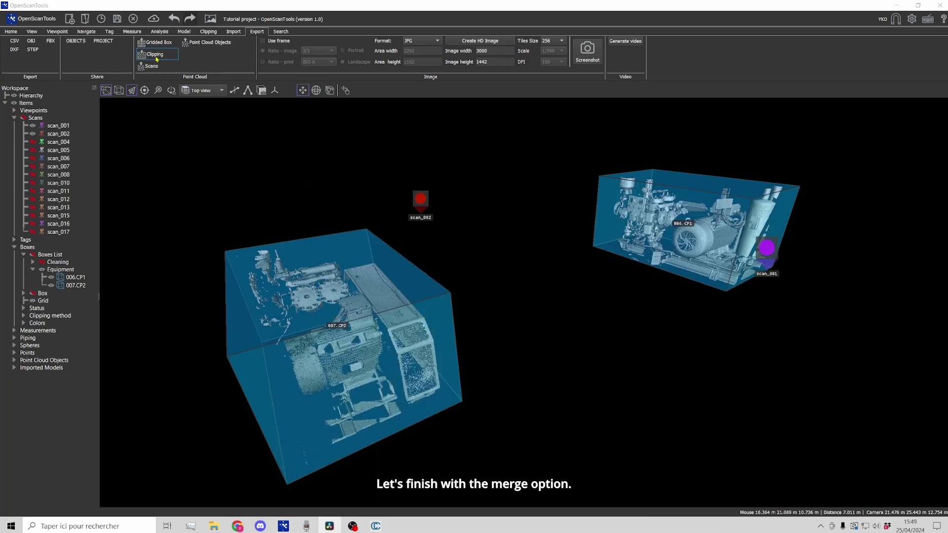
pyautogui.click(547, 270)
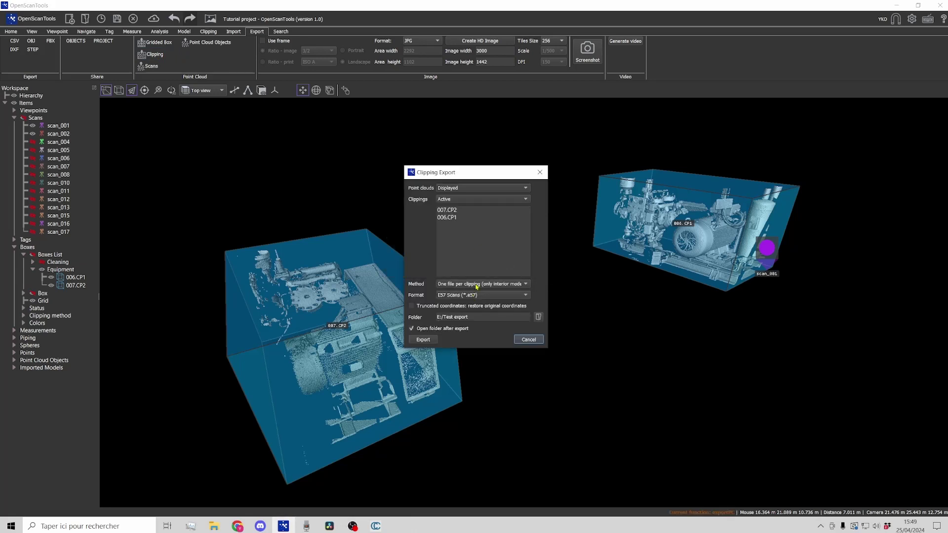
pyautogui.click(482, 272)
pyautogui.click(474, 292)
pyautogui.click(423, 340)
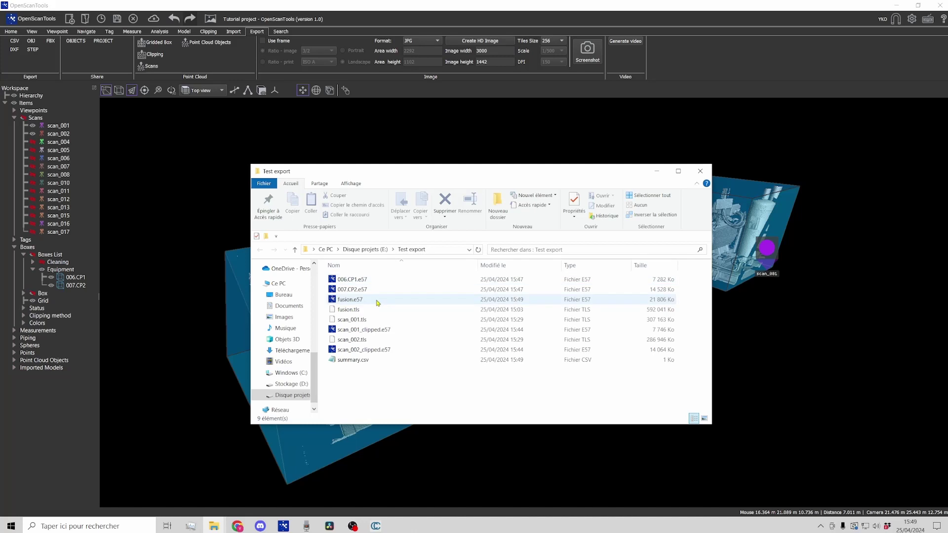
# In CloudCompare, hide and reshow the fusion.e57 cloud, then minimise the export folder window.
pyautogui.click(375, 526)
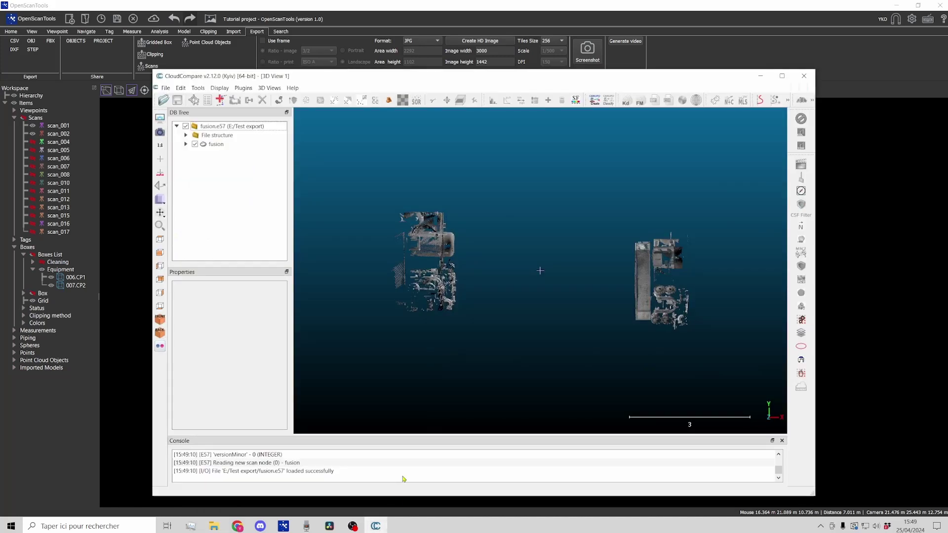
pyautogui.click(185, 127)
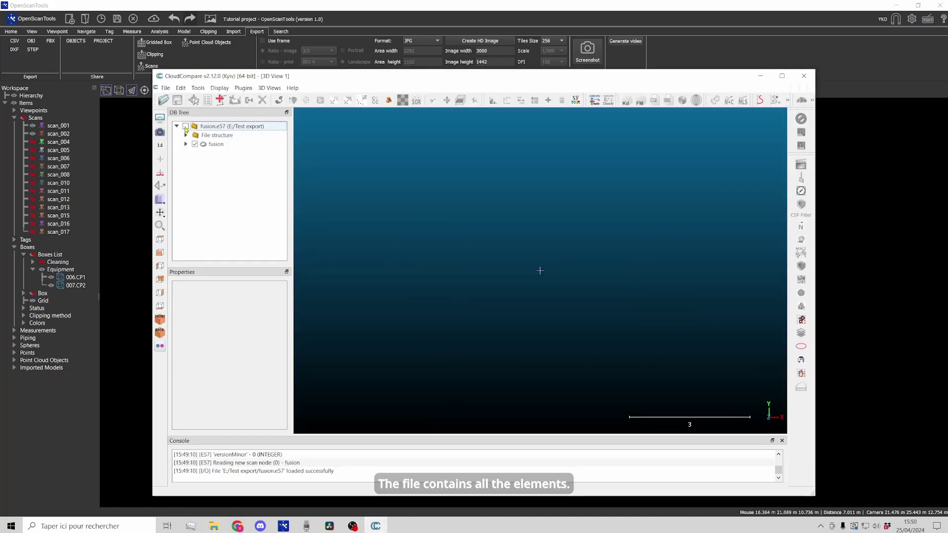
pyautogui.click(186, 126)
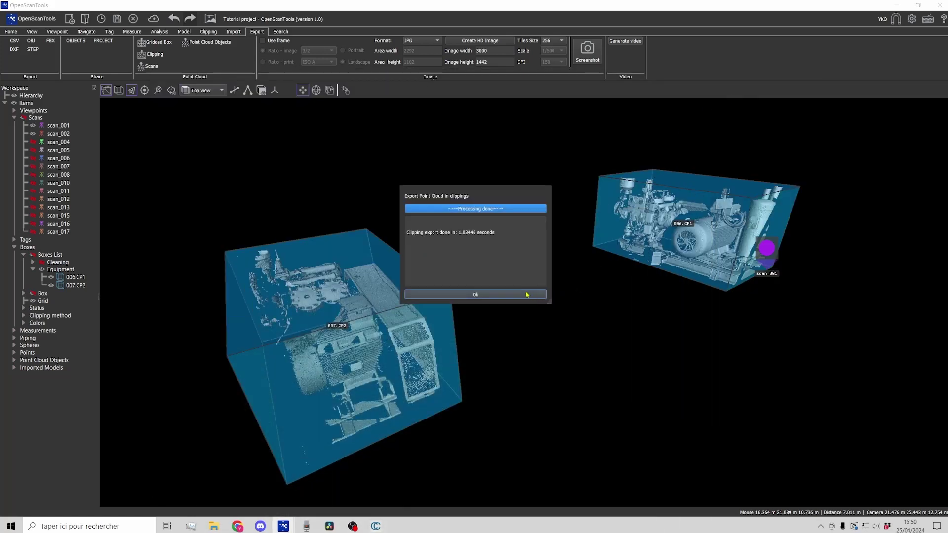
pyautogui.click(526, 294)
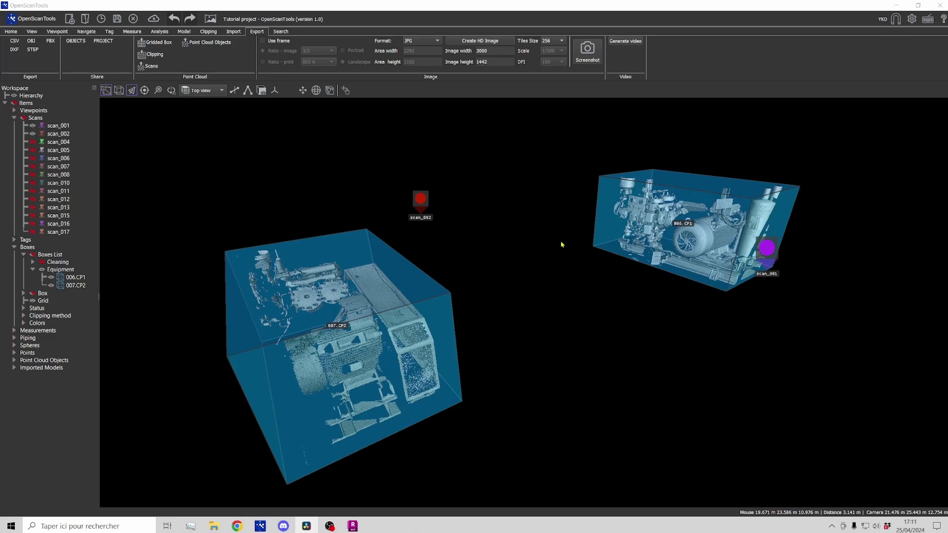
# Export the clippings as an Autodesk ReCap project (*.rcp), one file per clipping, 5 mm decimation.
pyautogui.click(156, 55)
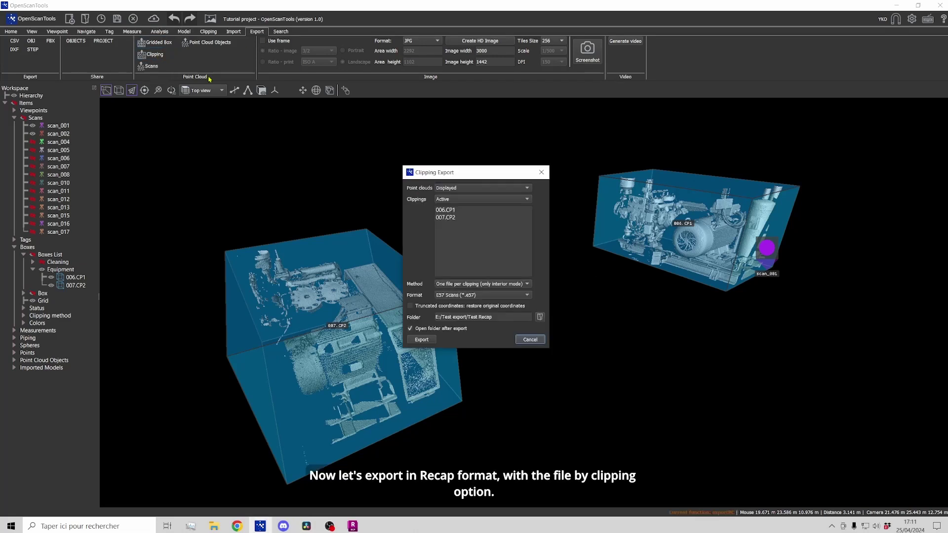
pyautogui.click(498, 299)
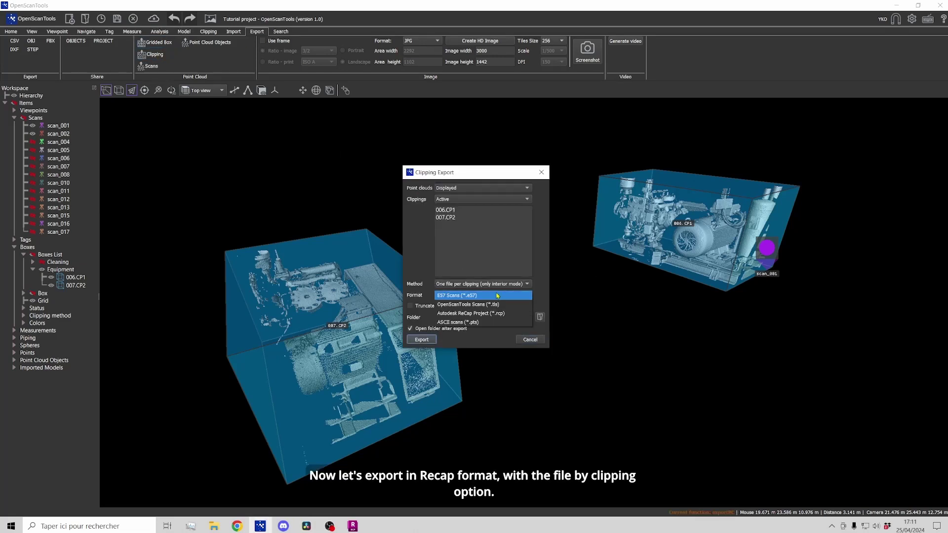
pyautogui.click(477, 312)
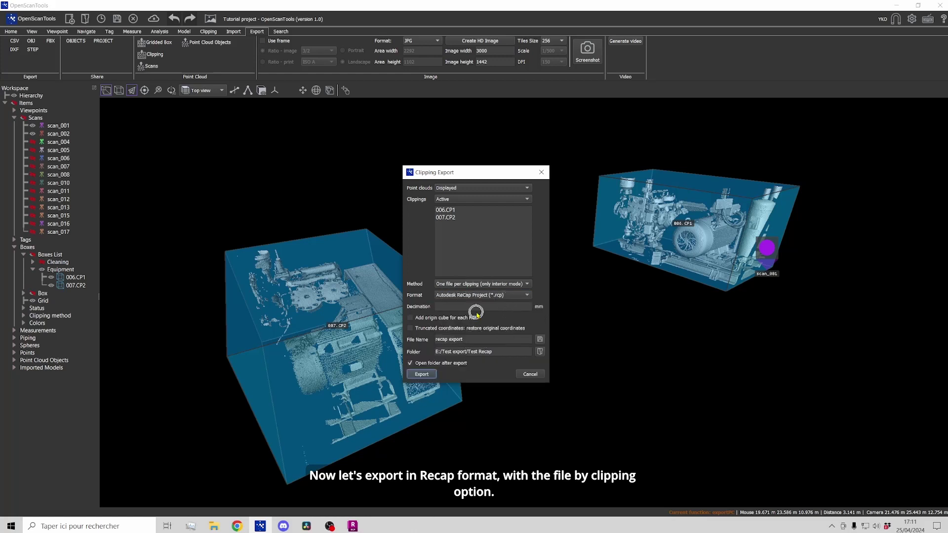
pyautogui.click(483, 284)
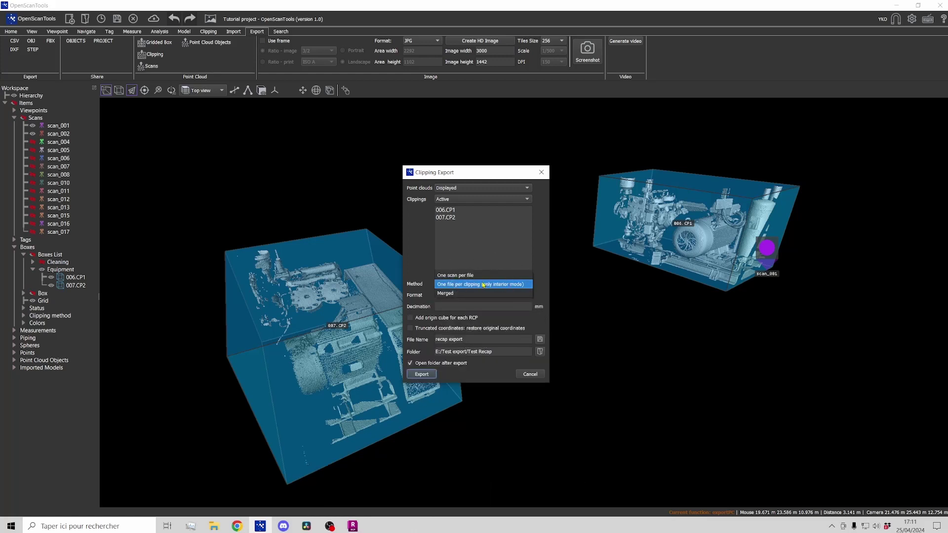
pyautogui.click(482, 285)
pyautogui.click(439, 306)
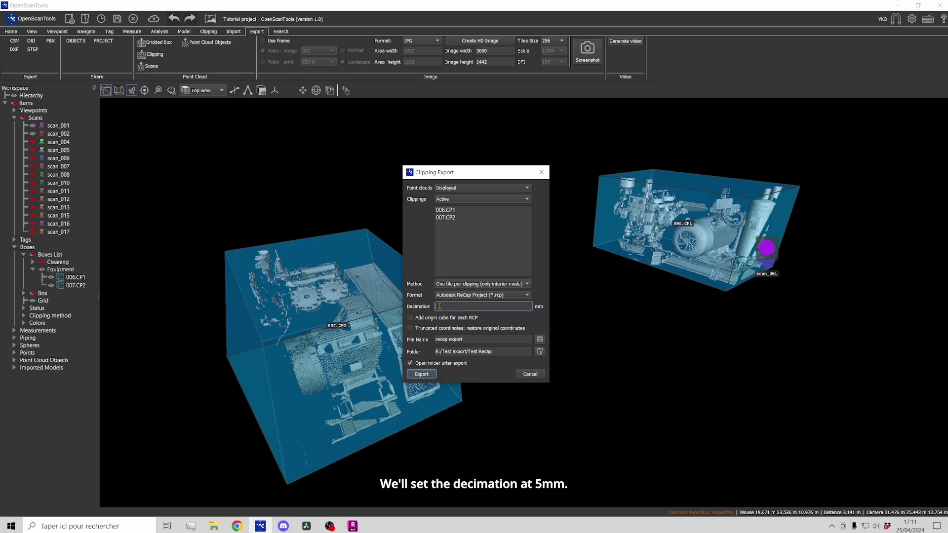
pyautogui.click(419, 375)
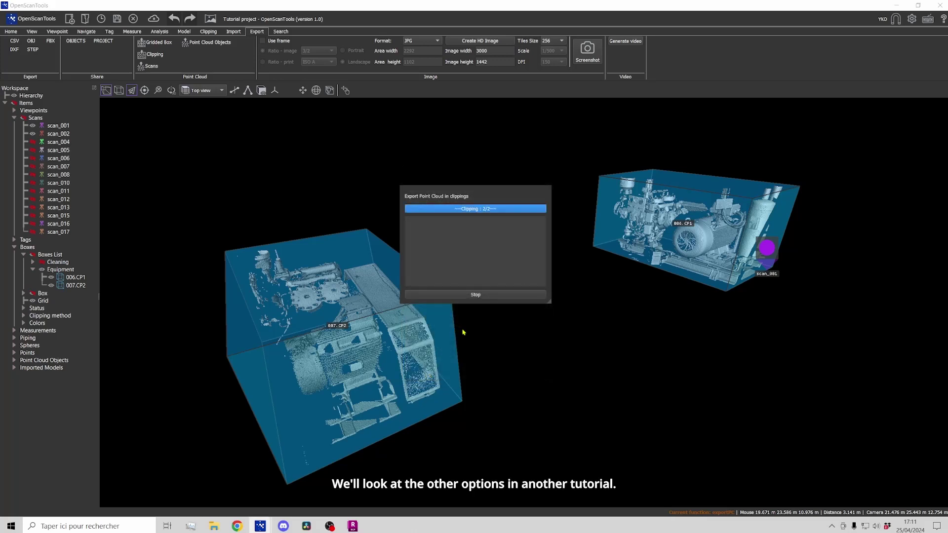
pyautogui.click(353, 526)
pyautogui.click(214, 526)
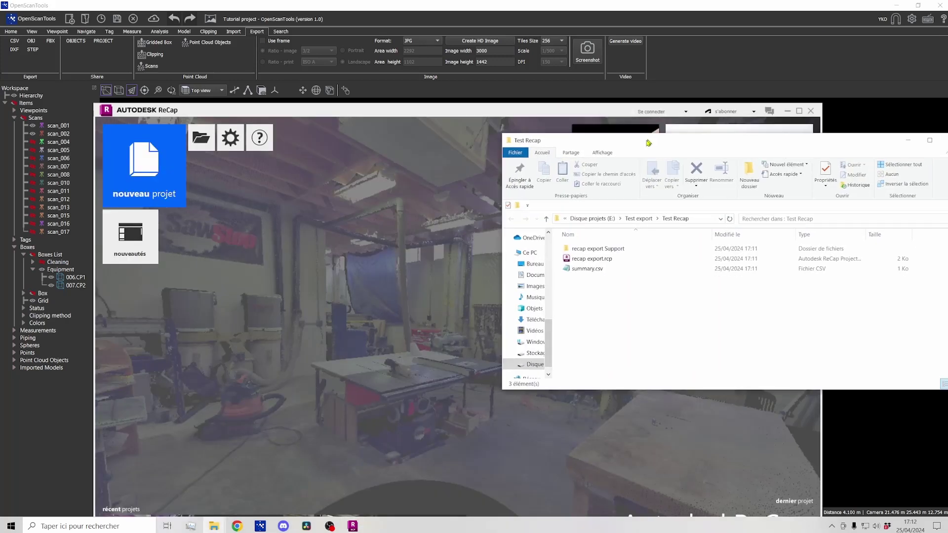
pyautogui.moveTo(517, 280); pyautogui.dragTo(348, 312)
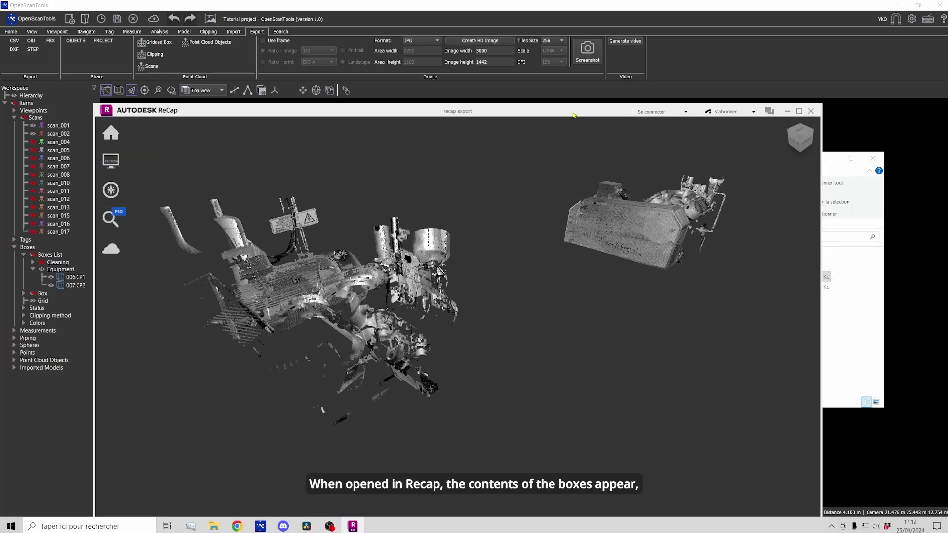
pyautogui.moveTo(572, 111); pyautogui.dragTo(546, 27)
pyautogui.moveTo(763, 462)
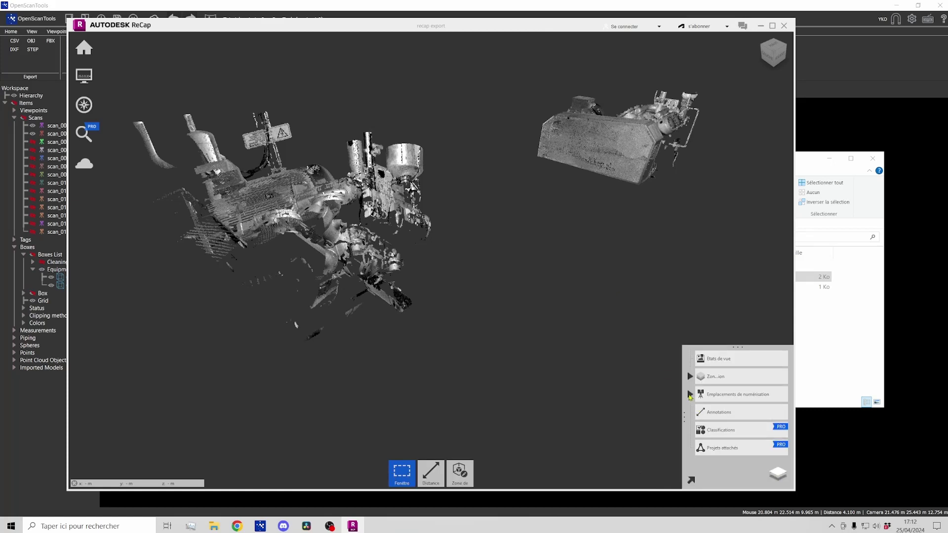
pyautogui.click(689, 395)
pyautogui.click(761, 413)
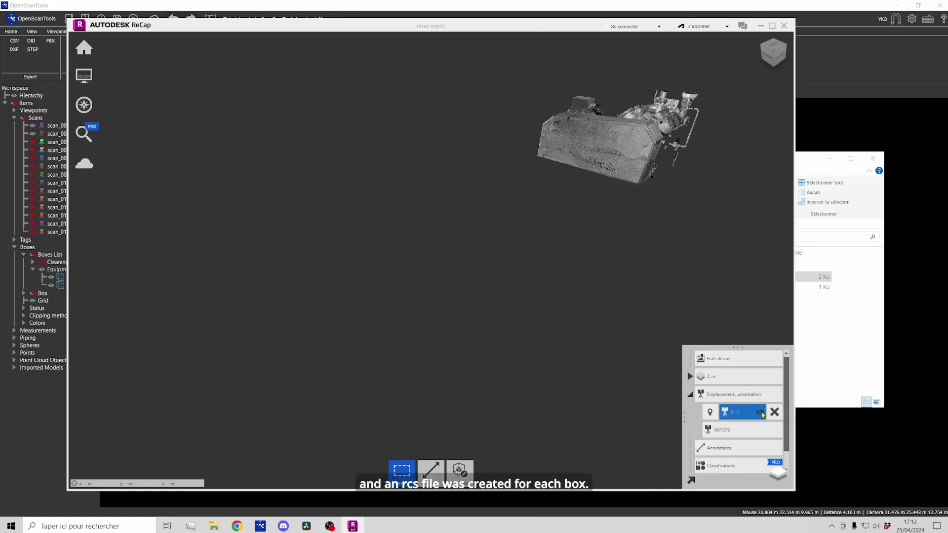
pyautogui.click(761, 413)
pyautogui.click(760, 431)
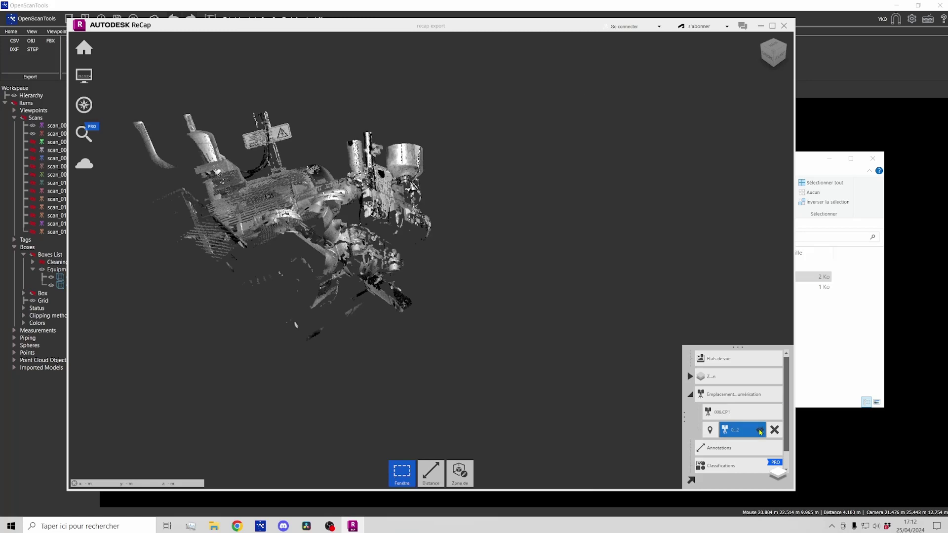
pyautogui.click(760, 431)
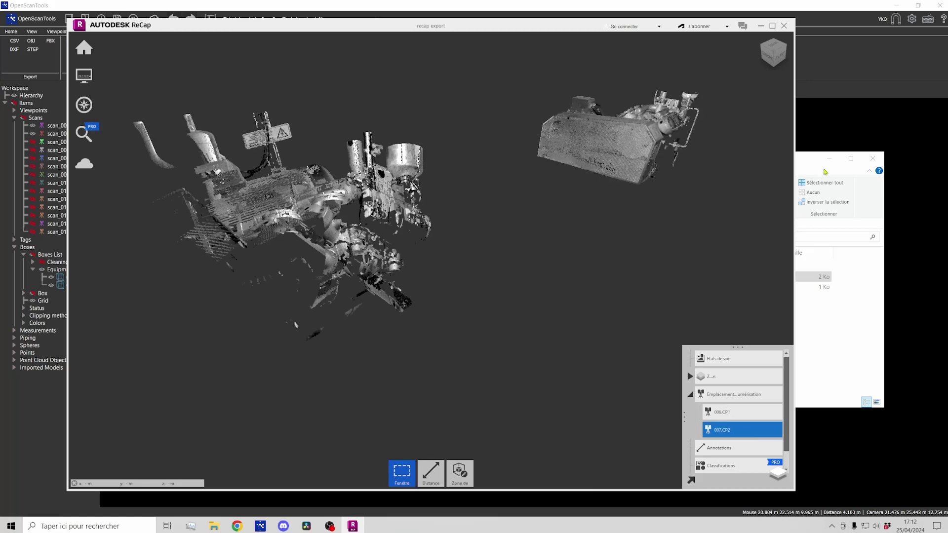
pyautogui.click(799, 164)
pyautogui.moveTo(798, 164); pyautogui.dragTo(634, 140)
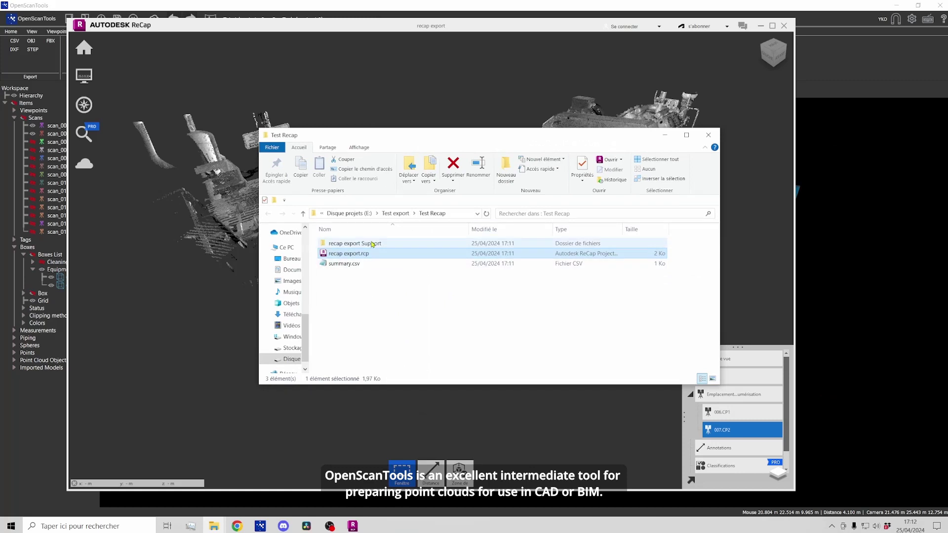
pyautogui.doubleClick(353, 244)
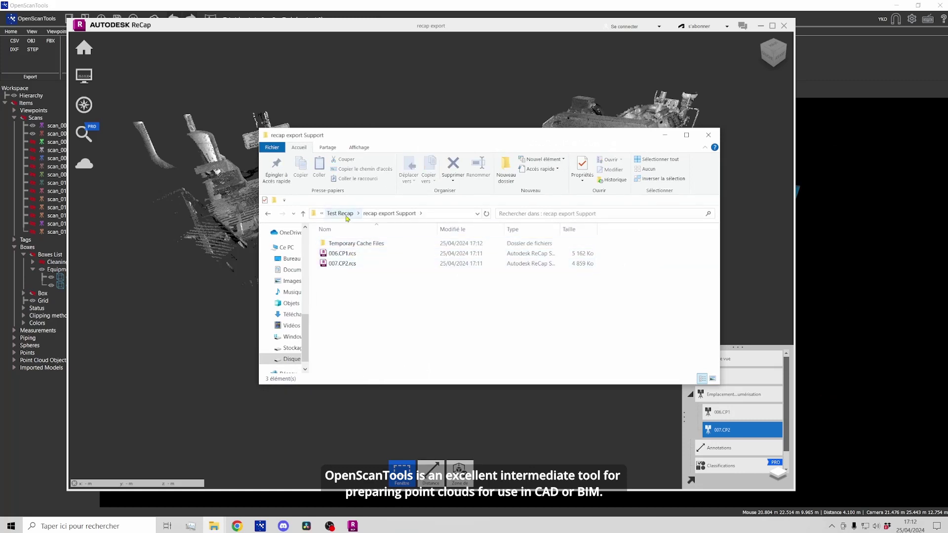
pyautogui.click(665, 135)
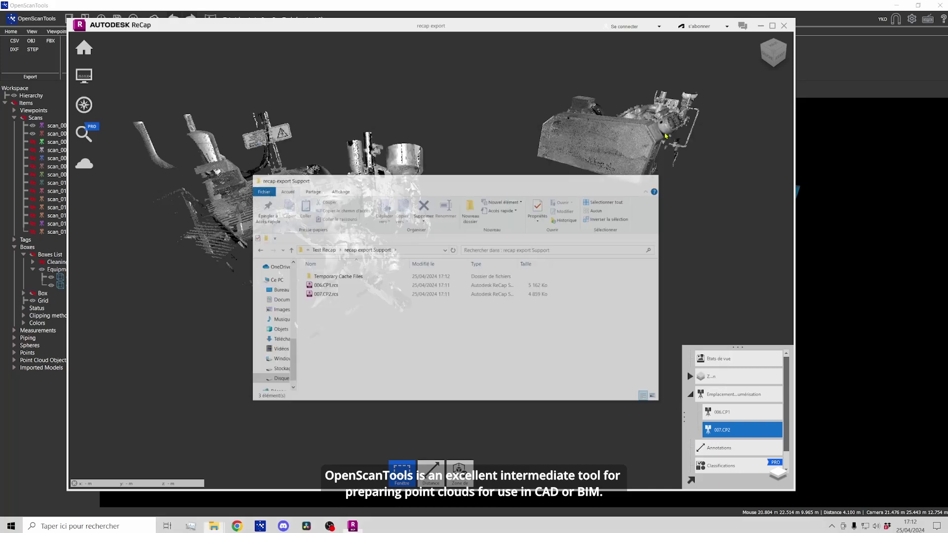
pyautogui.click(761, 25)
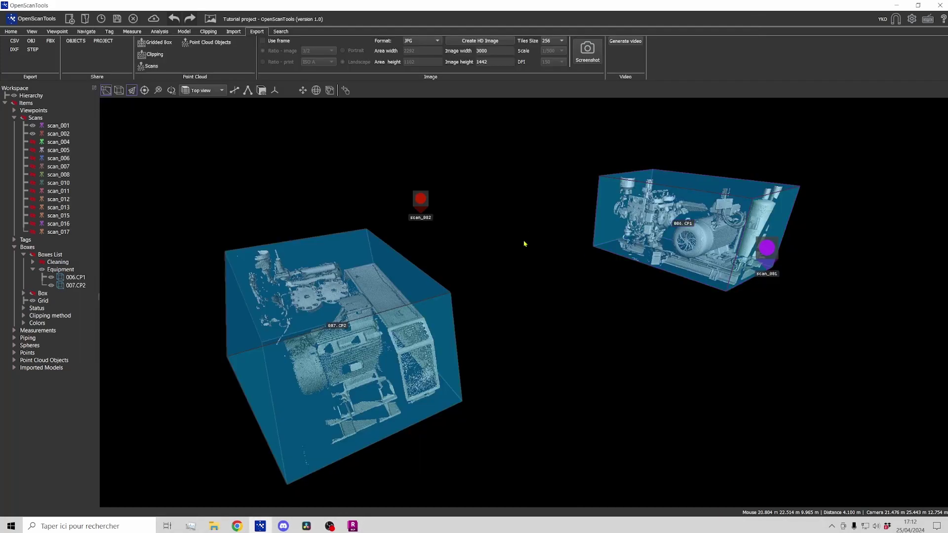